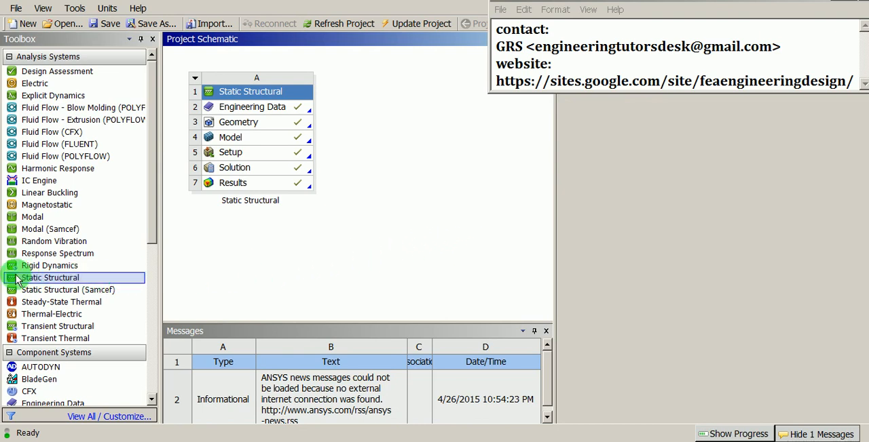
- Add a second Static Structural analysis system to the project schematic and rename it Leaf-spring
{"action": "left_click_drag", "start_coordinate": [75, 284], "coordinate": [379, 131]}
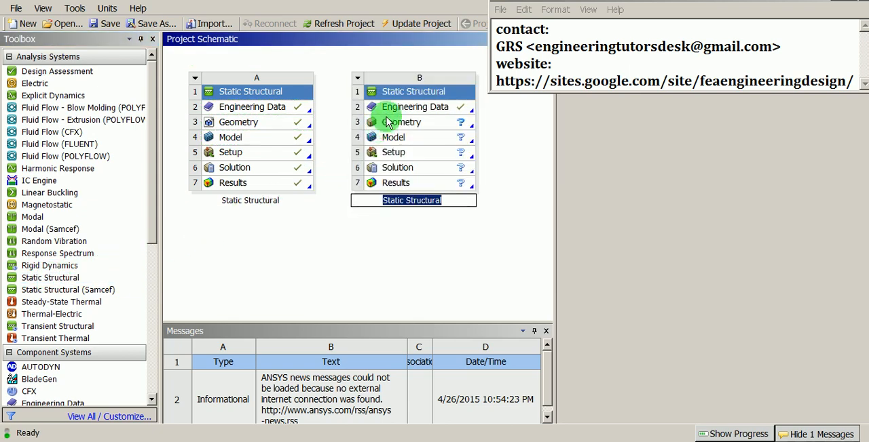
{"action": "left_click", "coordinate": [387, 92]}
{"action": "right_click", "coordinate": [391, 95]}
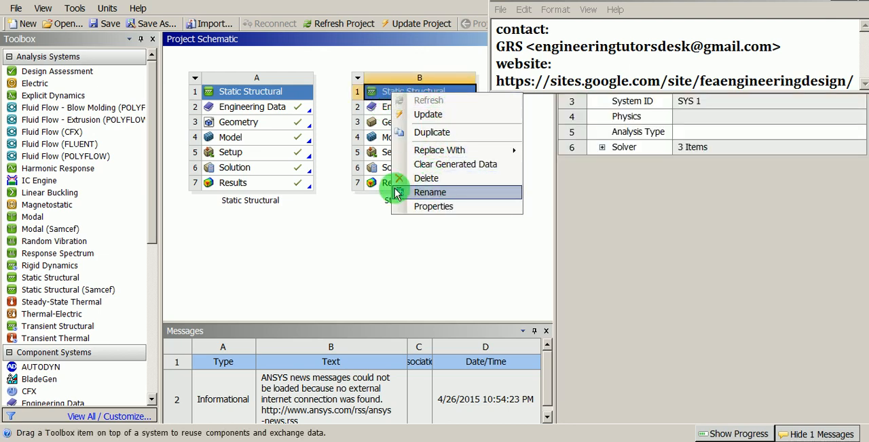
{"action": "left_click", "coordinate": [463, 193]}
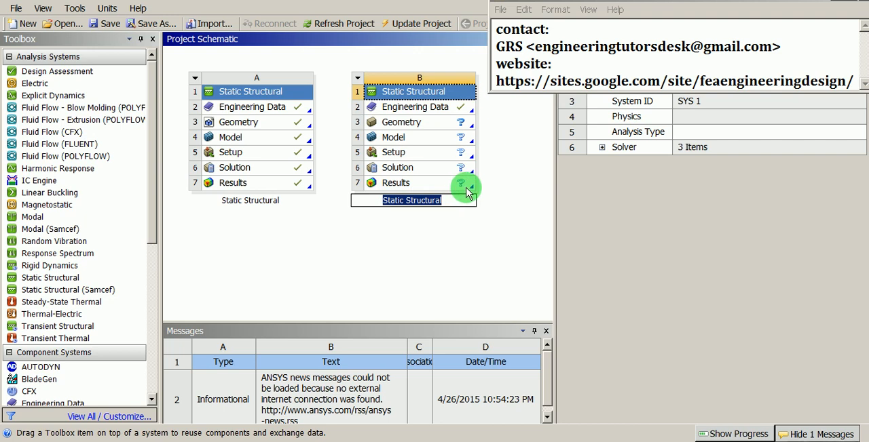
{"action": "type", "text": "Leaf-spring"}
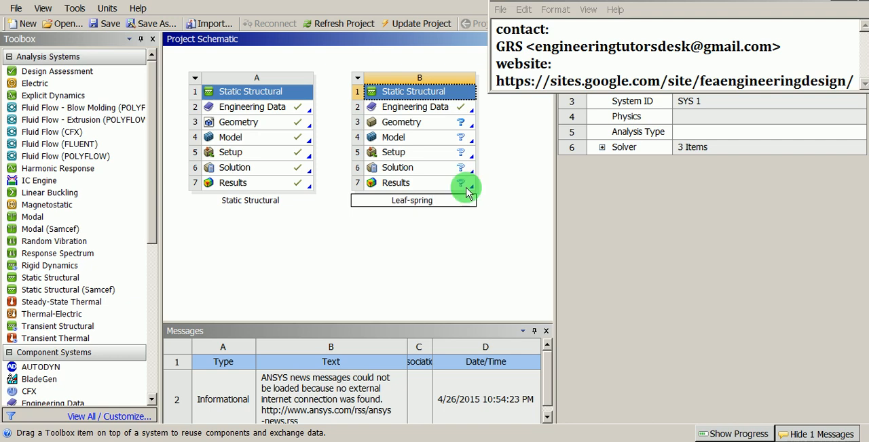
{"action": "key", "text": "Return"}
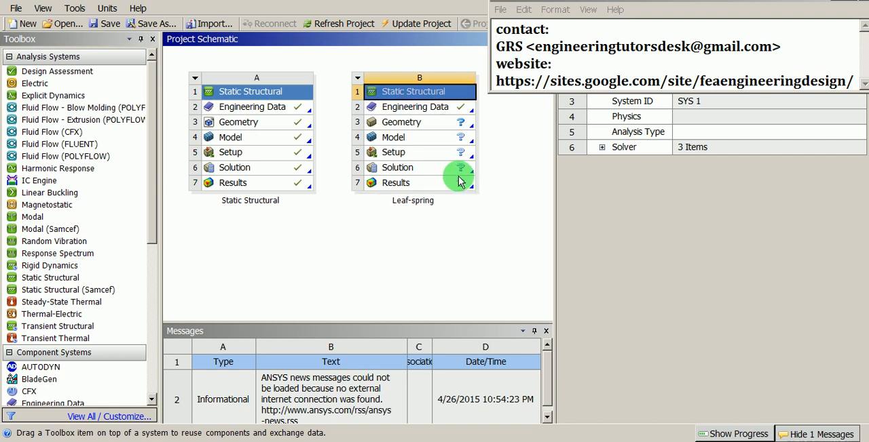
- Import leaf-spring.stp as the geometry of the Leaf-spring system
{"action": "left_click", "coordinate": [447, 110]}
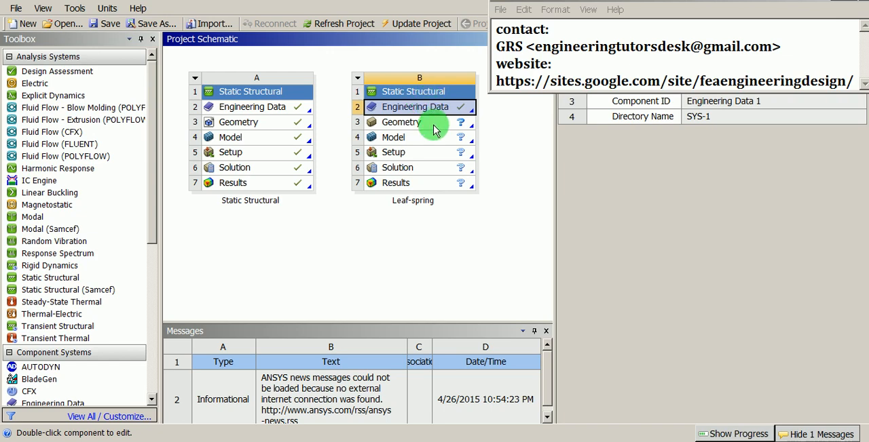
{"action": "left_click", "coordinate": [430, 124]}
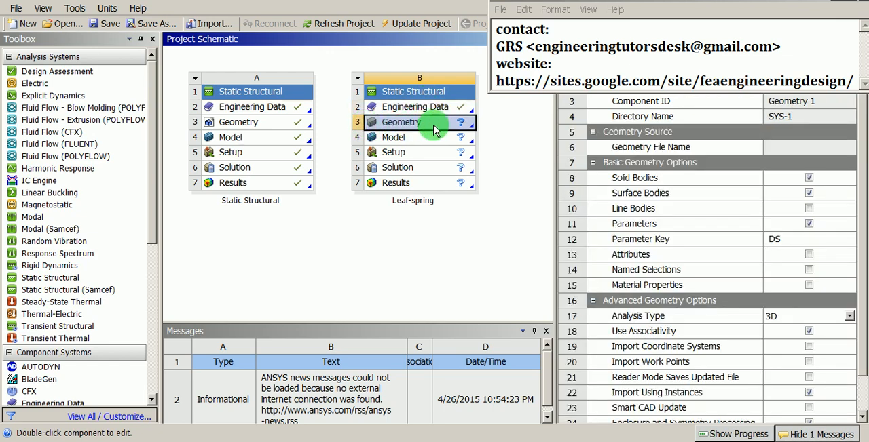
{"action": "right_click", "coordinate": [436, 130]}
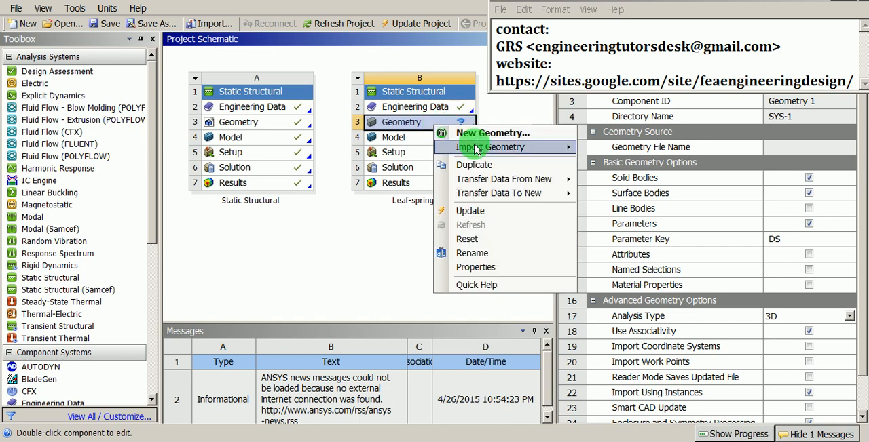
{"action": "mouse_move", "coordinate": [479, 151]}
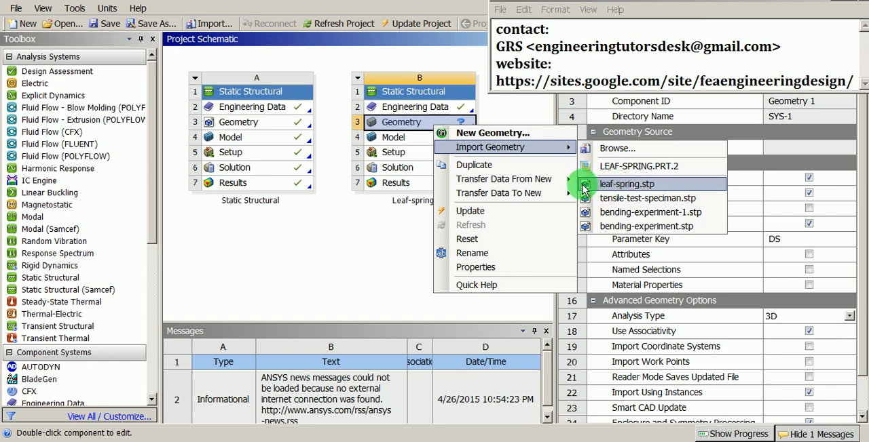
{"action": "left_click", "coordinate": [621, 190]}
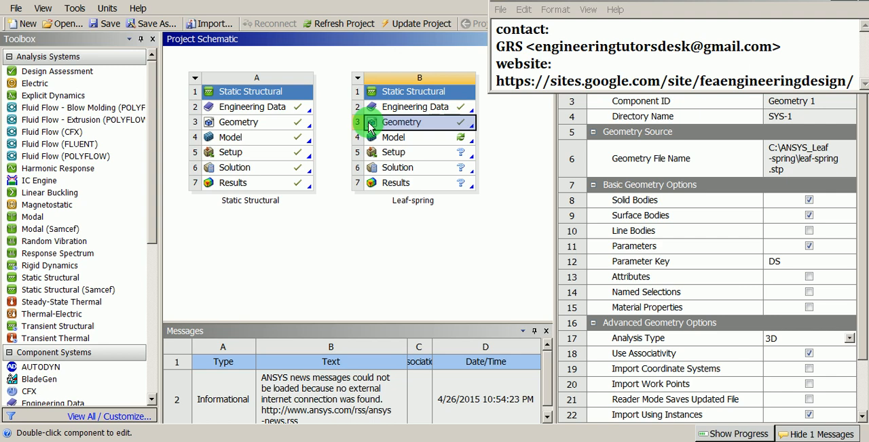
- Open the Leaf-spring system's Model for editing in Mechanical
{"action": "left_click", "coordinate": [431, 138]}
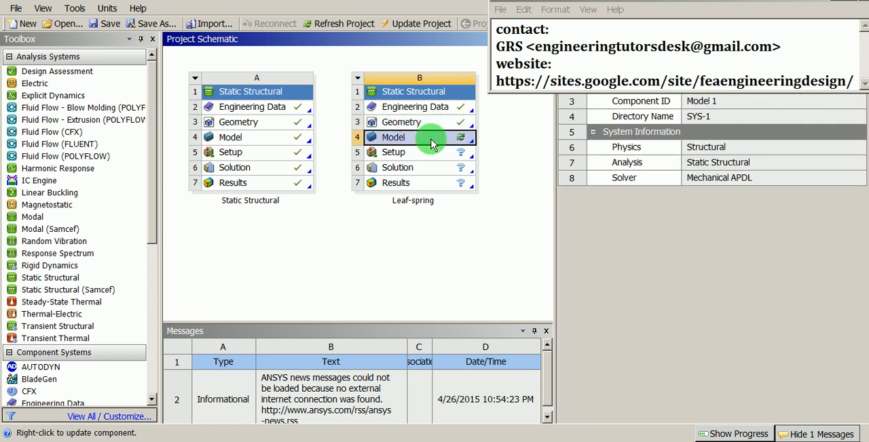
{"action": "right_click", "coordinate": [381, 143]}
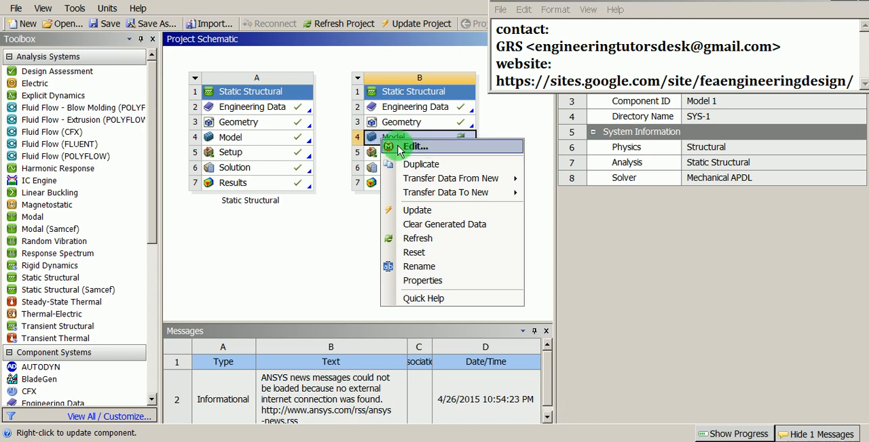
{"action": "left_click", "coordinate": [413, 149]}
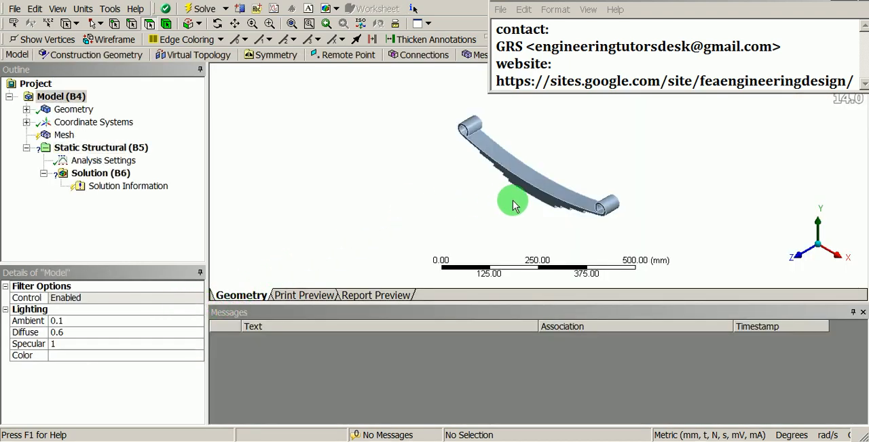
- Examine the leaf spring geometry from several angles, including its stacked leaves and both end eyes
{"action": "middle_click_drag", "start_coordinate": [514, 207], "coordinate": [647, 278]}
{"action": "left_click_drag", "start_coordinate": [584, 224], "coordinate": [628, 147]}
{"action": "left_click_drag", "start_coordinate": [622, 215], "coordinate": [577, 132]}
{"action": "left_click_drag", "start_coordinate": [480, 246], "coordinate": [559, 178]}
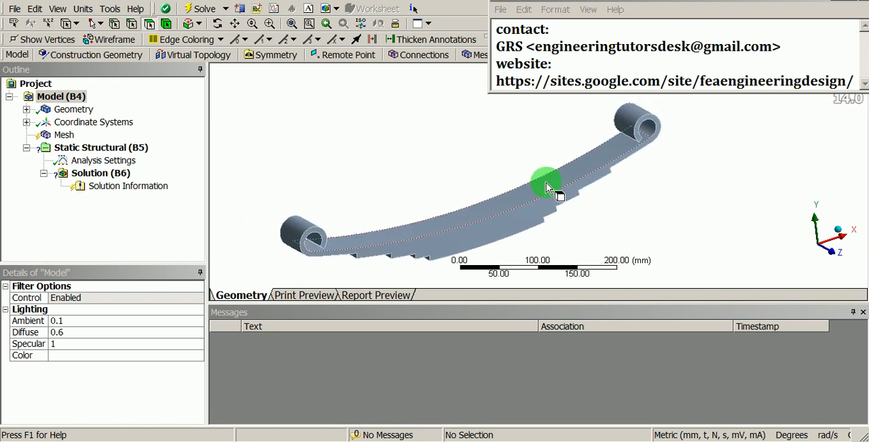
{"action": "left_click_drag", "start_coordinate": [545, 182], "coordinate": [431, 118]}
{"action": "middle_click_drag", "start_coordinate": [432, 117], "coordinate": [433, 108]}
{"action": "middle_click_drag", "start_coordinate": [433, 109], "coordinate": [435, 170], "text": "shift"}
{"action": "middle_click_drag", "start_coordinate": [429, 220], "coordinate": [453, 226], "text": "ctrl"}
{"action": "middle_click_drag", "start_coordinate": [427, 202], "coordinate": [385, 181]}
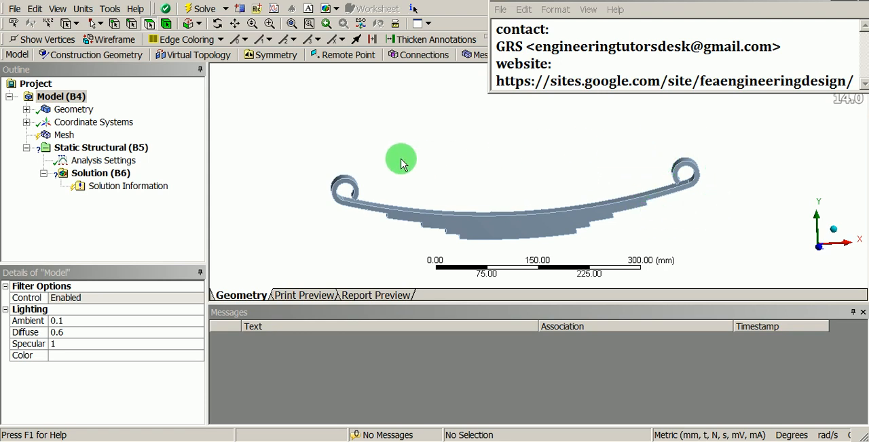
{"action": "scroll", "coordinate": [387, 181], "scroll_direction": "up", "scroll_amount": 3}
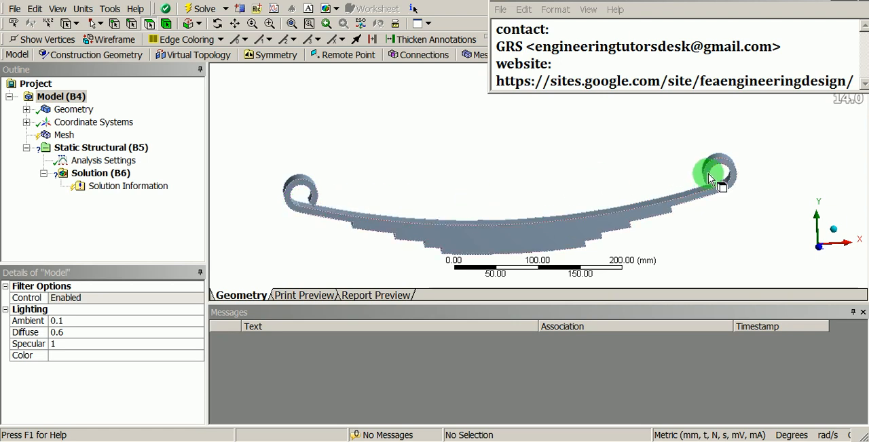
{"action": "scroll", "coordinate": [313, 184], "scroll_direction": "up", "scroll_amount": 1}
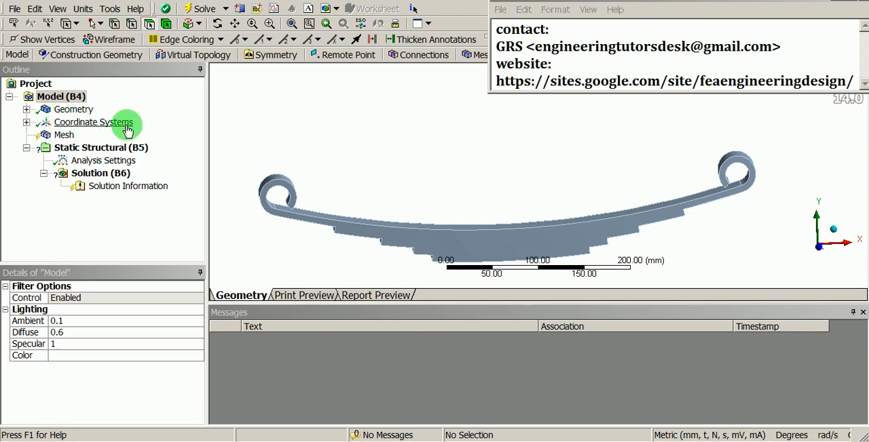
- Insert a new coordinate system into the model and rename it CSO-01
{"action": "left_click", "coordinate": [102, 125]}
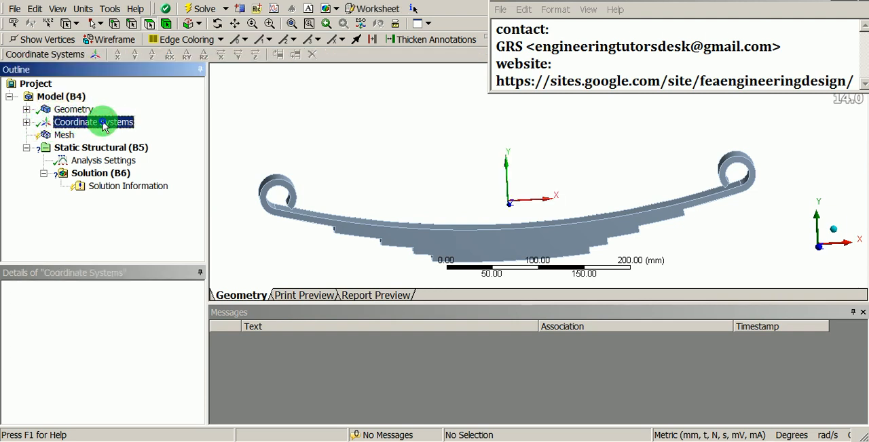
{"action": "right_click", "coordinate": [103, 127]}
{"action": "left_click", "coordinate": [114, 131]}
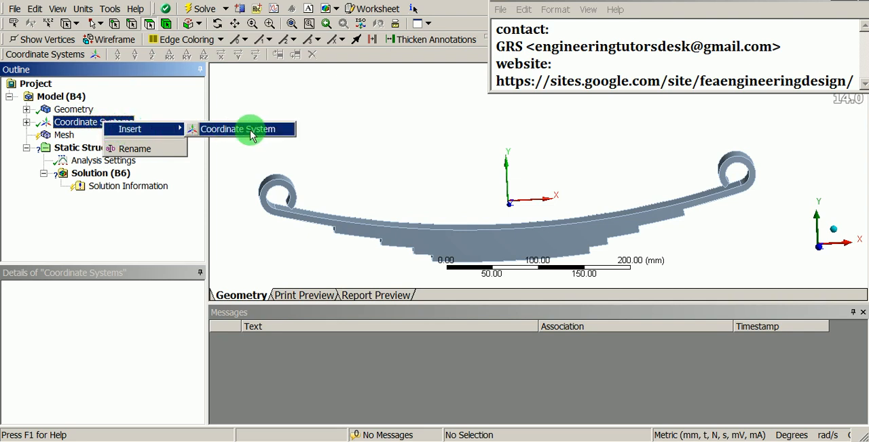
{"action": "left_click", "coordinate": [229, 131]}
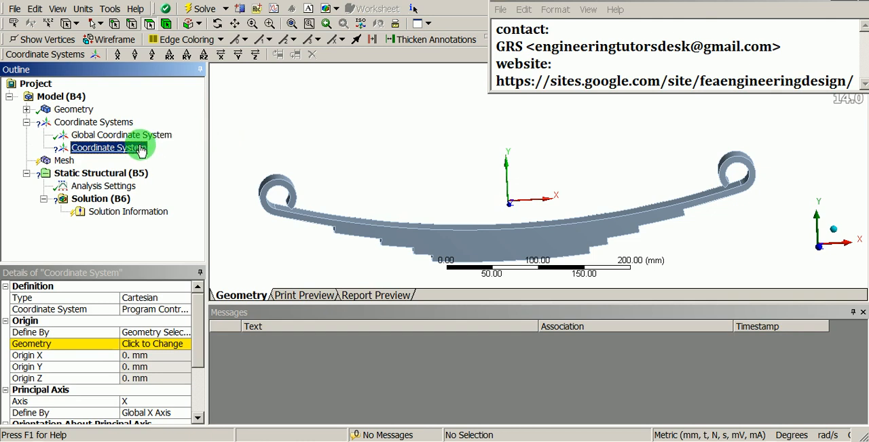
{"action": "right_click", "coordinate": [87, 151]}
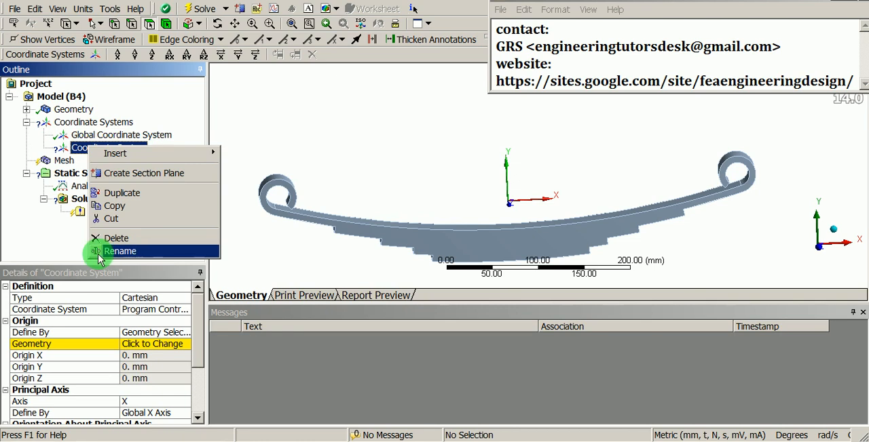
{"action": "left_click", "coordinate": [126, 253]}
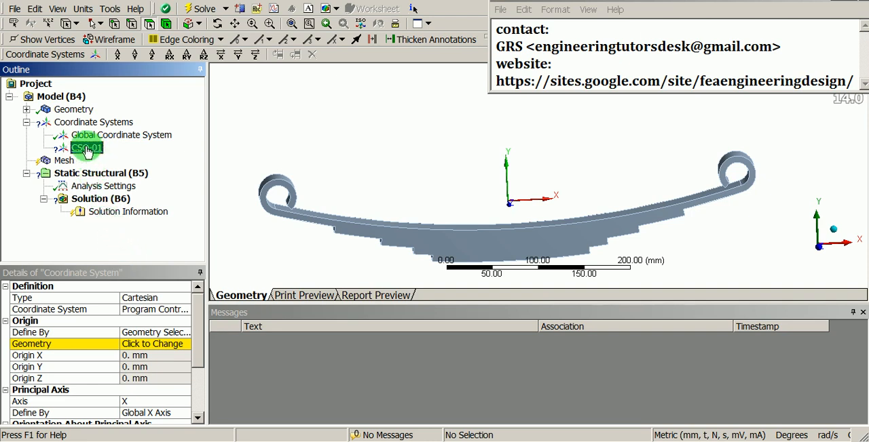
{"action": "key", "text": "Return"}
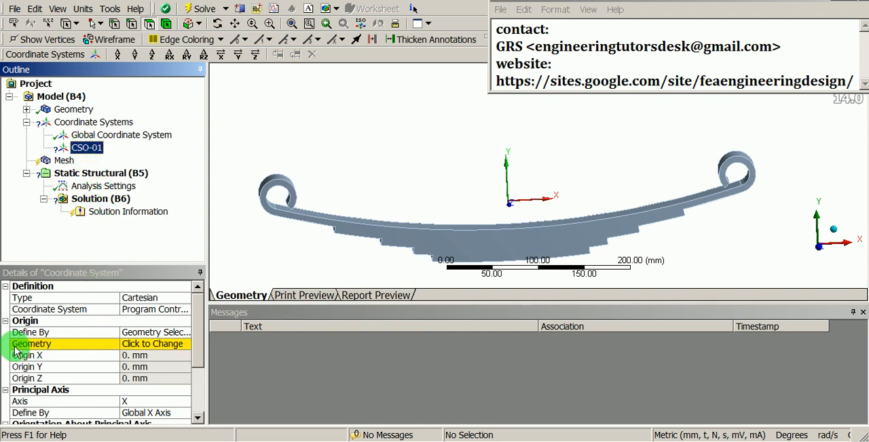
- Define the origin of CSO-01 by the inner cylindrical face of the spring eye at the negative X end
{"action": "left_click", "coordinate": [150, 346]}
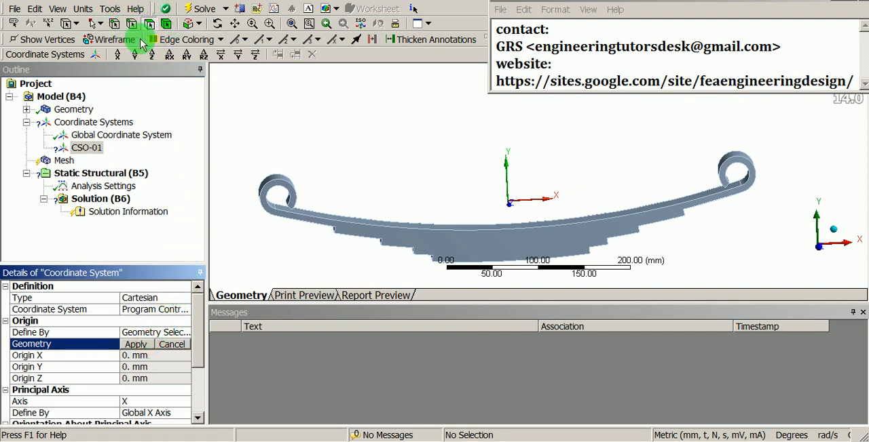
{"action": "middle_click_drag", "start_coordinate": [339, 200], "coordinate": [340, 130], "text": "shift"}
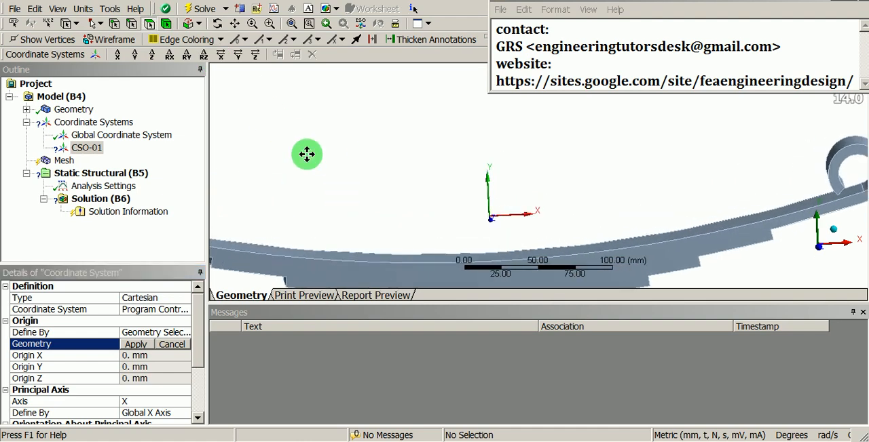
{"action": "middle_click_drag", "start_coordinate": [307, 155], "coordinate": [509, 147], "text": "ctrl"}
{"action": "middle_click_drag", "start_coordinate": [414, 168], "coordinate": [407, 147]}
{"action": "left_click", "coordinate": [321, 176]}
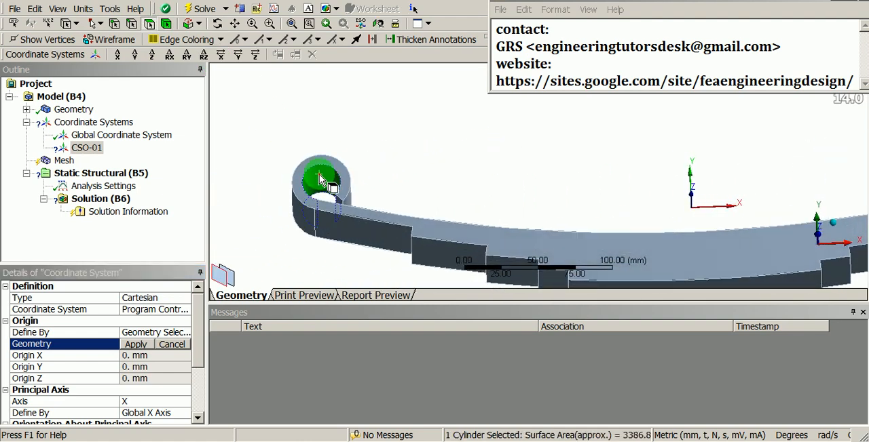
{"action": "middle_click_drag", "start_coordinate": [339, 145], "coordinate": [449, 177], "text": "shift"}
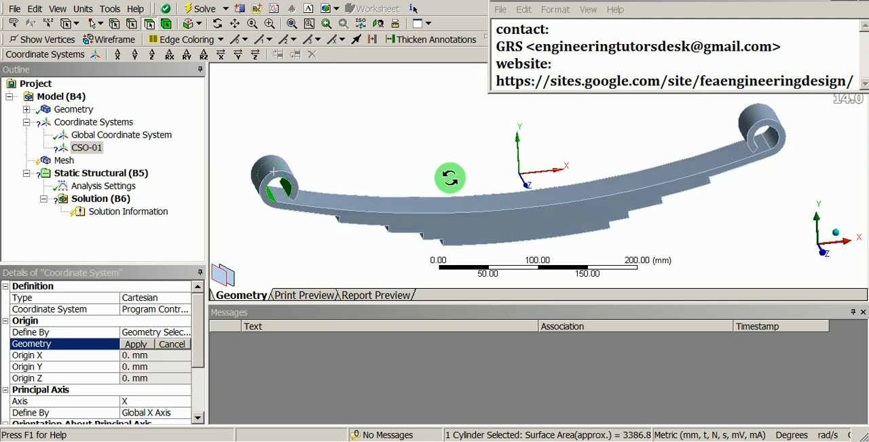
{"action": "left_click", "coordinate": [135, 345]}
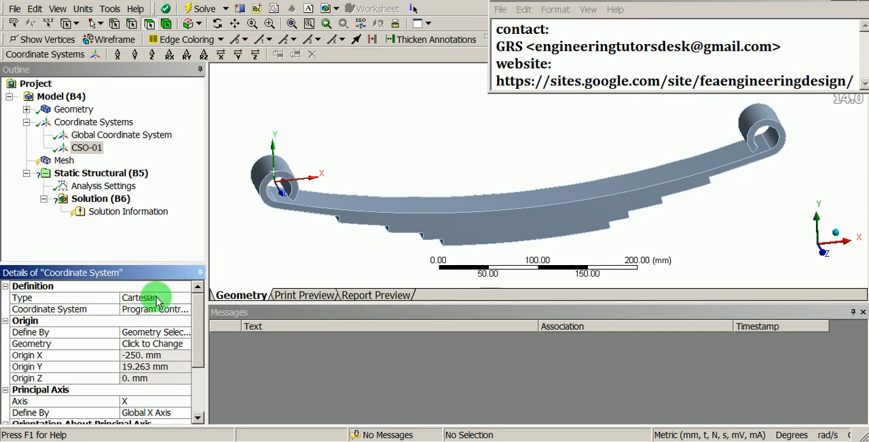
- Duplicate the CSO-01 coordinate system and rename the copy CSO-02
{"action": "right_click", "coordinate": [95, 151]}
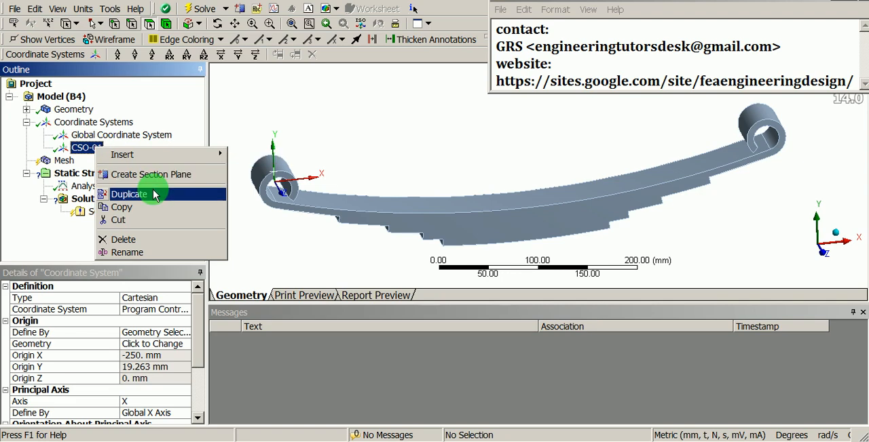
{"action": "left_click", "coordinate": [110, 194]}
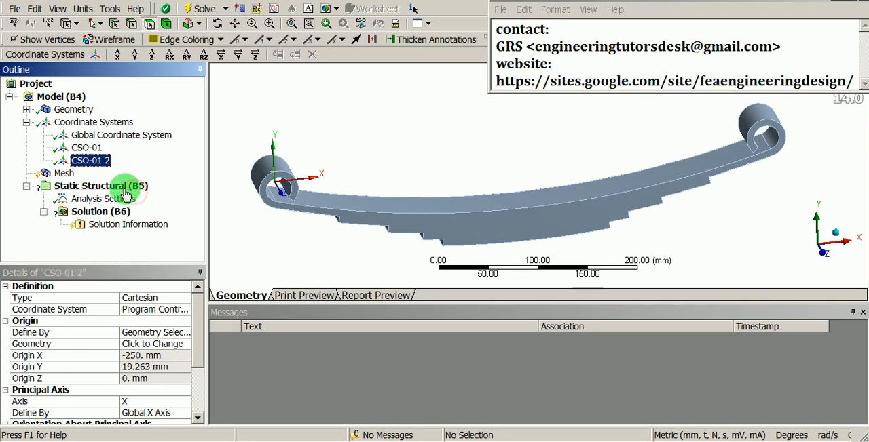
{"action": "left_click", "coordinate": [90, 162]}
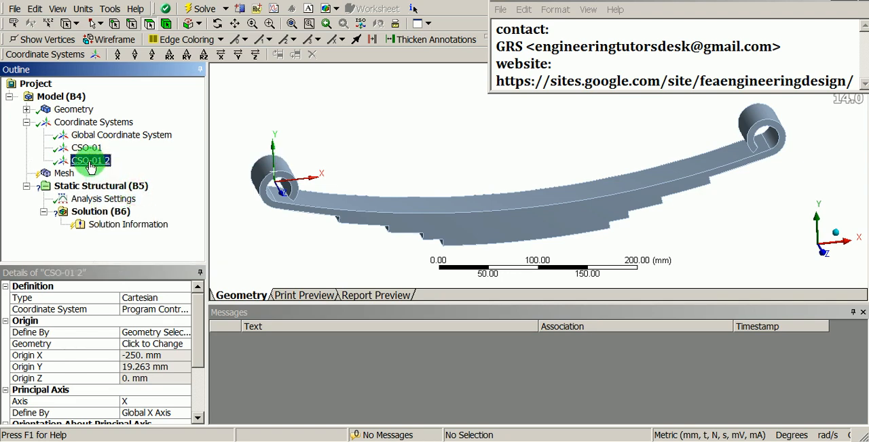
{"action": "right_click", "coordinate": [90, 166]}
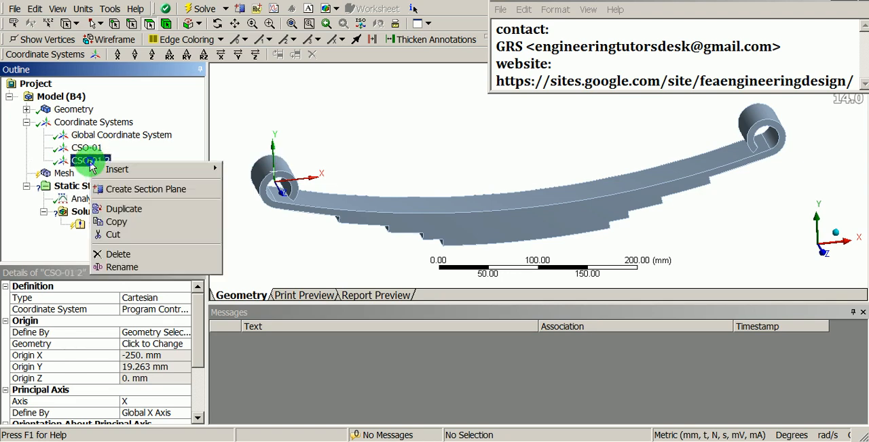
{"action": "left_click", "coordinate": [142, 267]}
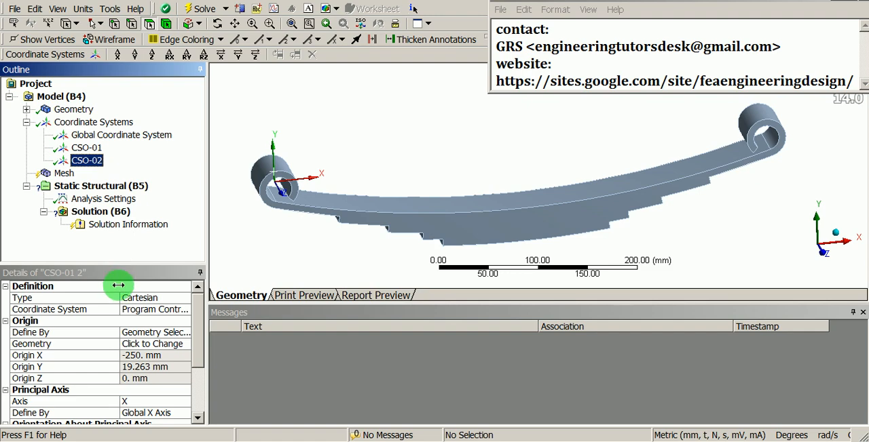
- Redefine the origin of CSO-02 by the inner cylindrical face of the spring eye at the positive X end
{"action": "left_click", "coordinate": [131, 347]}
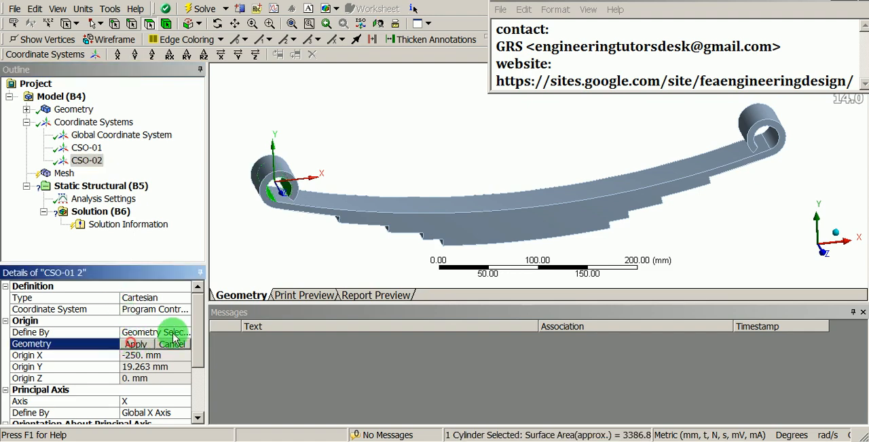
{"action": "scroll", "coordinate": [515, 190], "scroll_direction": "up", "scroll_amount": 5}
{"action": "scroll", "coordinate": [551, 194], "scroll_direction": "up", "scroll_amount": 2}
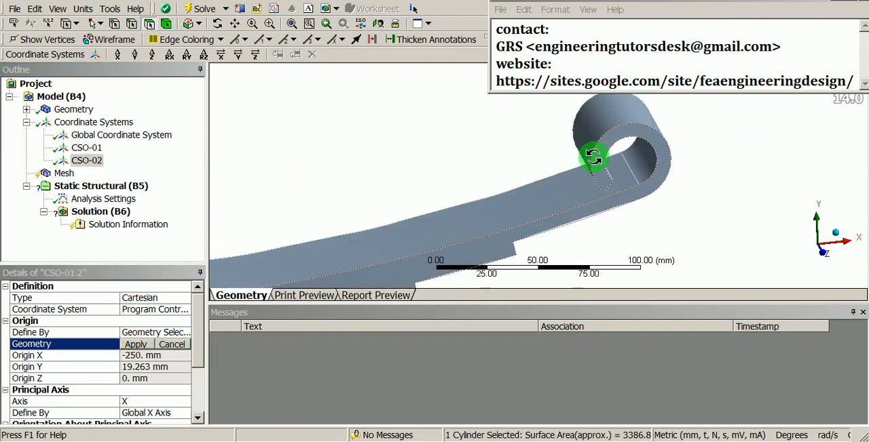
{"action": "middle_click_drag", "start_coordinate": [563, 151], "coordinate": [591, 131]}
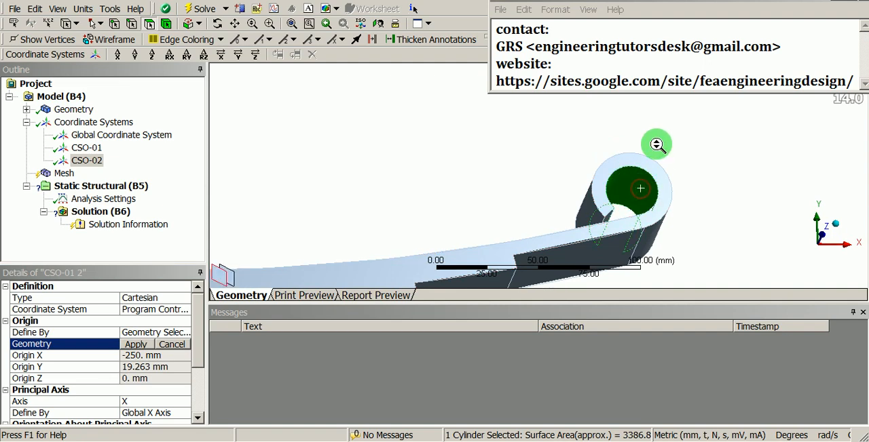
{"action": "middle_click_drag", "start_coordinate": [656, 144], "coordinate": [635, 220], "text": "shift"}
{"action": "middle_click_drag", "start_coordinate": [618, 168], "coordinate": [533, 227]}
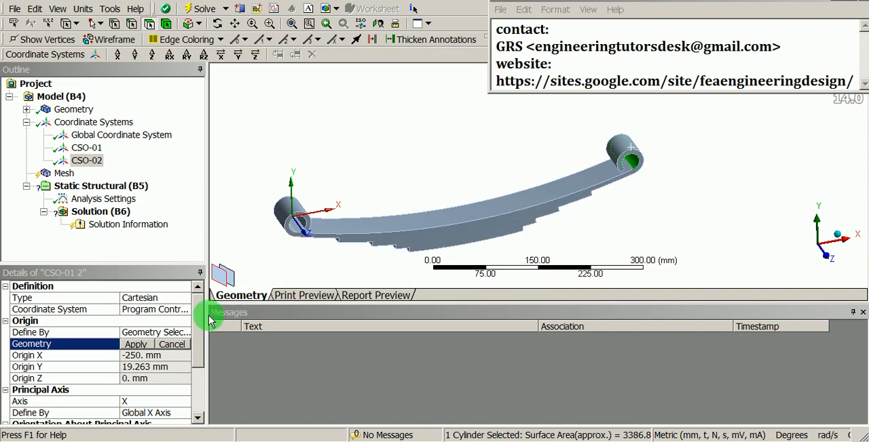
{"action": "left_click", "coordinate": [142, 344]}
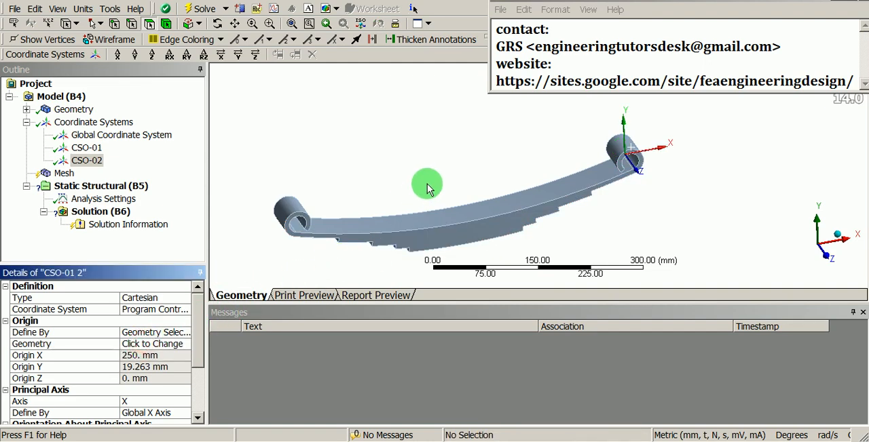
- Examine the global, CSO-01 and CSO-02 coordinate systems together on the leaf spring from several angles
{"action": "middle_click_drag", "start_coordinate": [427, 184], "coordinate": [411, 212]}
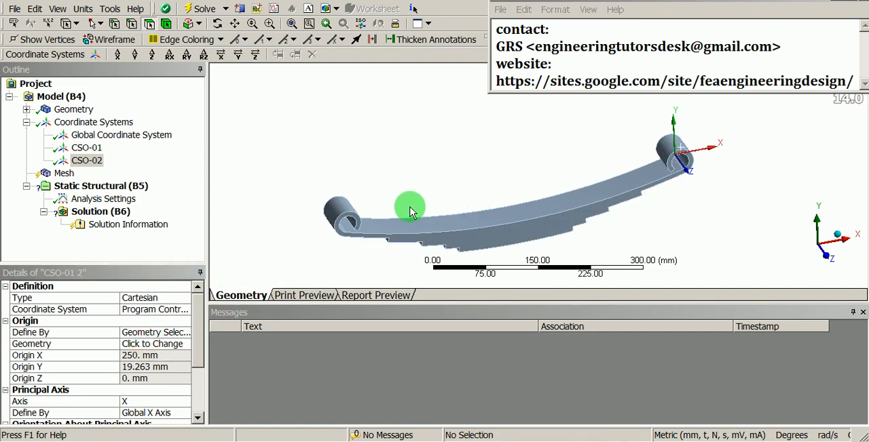
{"action": "left_click", "coordinate": [83, 139], "text": "ctrl"}
{"action": "left_click", "coordinate": [84, 148], "text": "ctrl"}
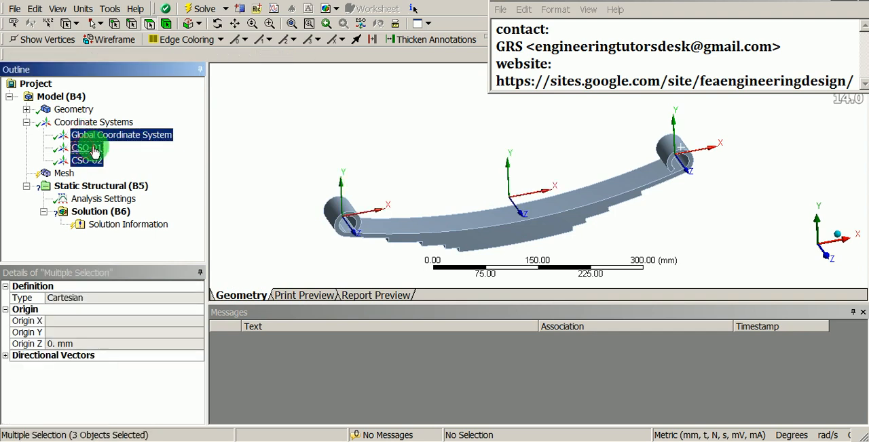
{"action": "scroll", "coordinate": [385, 160], "scroll_direction": "up", "scroll_amount": 2}
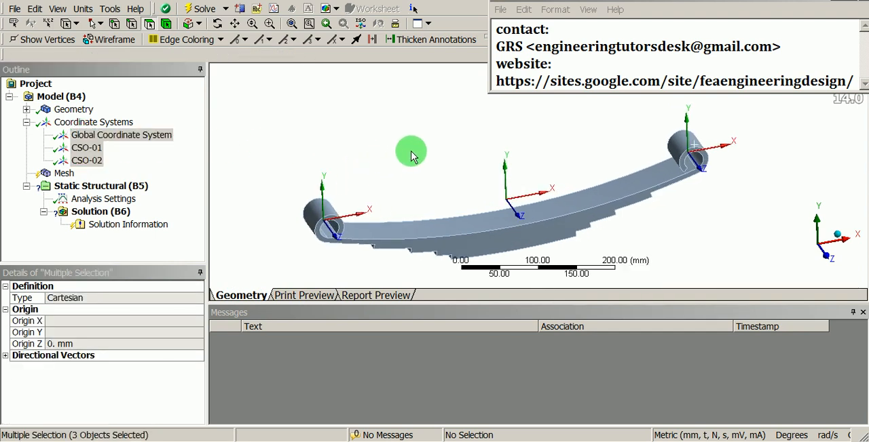
{"action": "middle_click_drag", "start_coordinate": [412, 154], "coordinate": [401, 175], "text": "ctrl"}
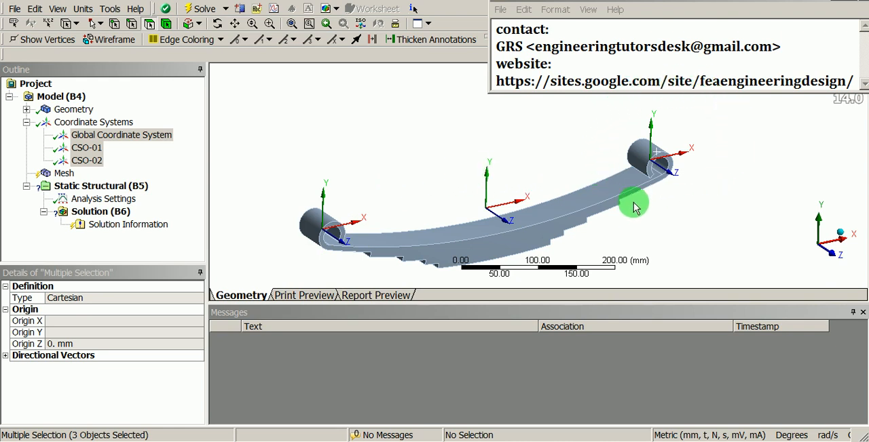
{"action": "middle_click_drag", "start_coordinate": [474, 132], "coordinate": [421, 159], "text": "shift"}
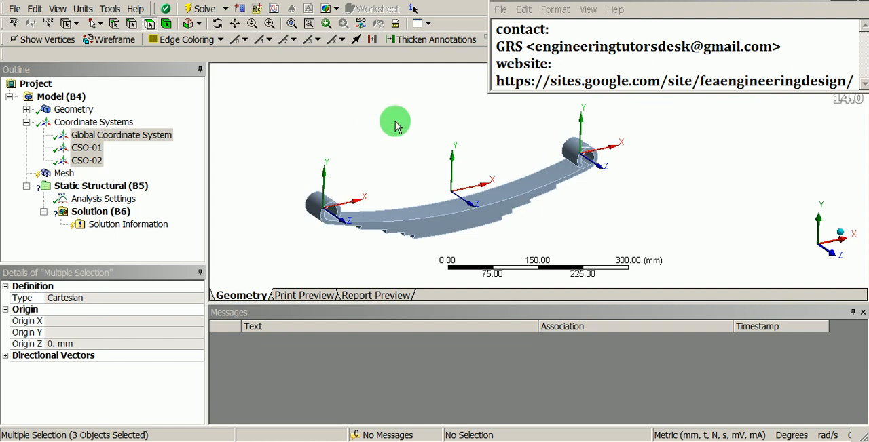
{"action": "middle_click_drag", "start_coordinate": [399, 164], "coordinate": [498, 134], "text": "shift"}
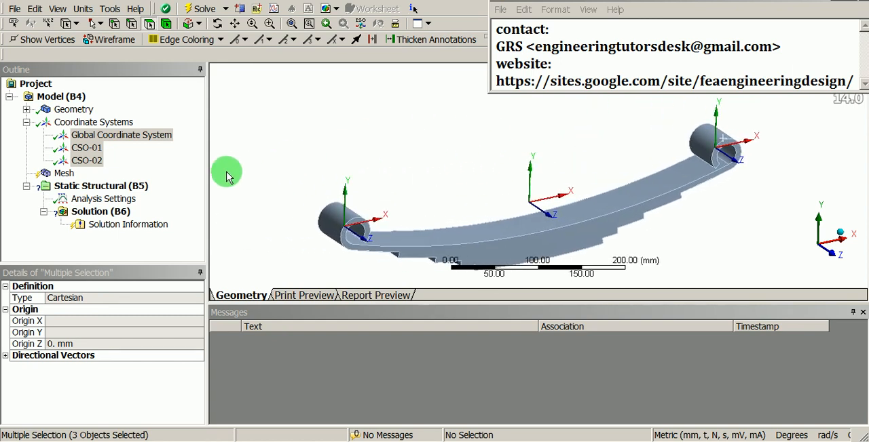
- Insert a Remote Displacement into the Static Structural analysis
{"action": "left_click", "coordinate": [106, 188]}
{"action": "right_click", "coordinate": [106, 188]}
{"action": "mouse_move", "coordinate": [139, 195]}
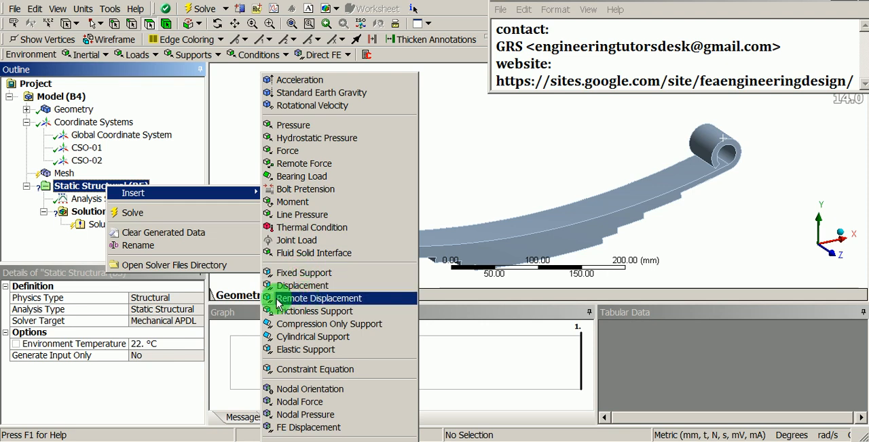
{"action": "left_click", "coordinate": [342, 298]}
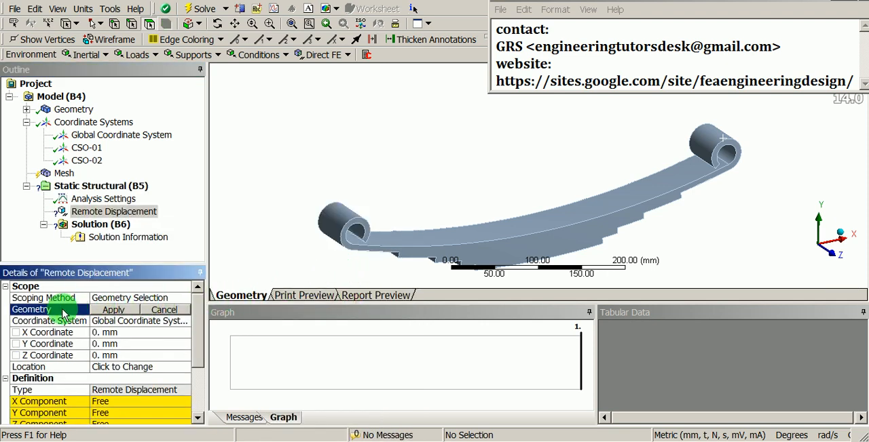
- Scope the remote displacement to the inner cylindrical face of the spring eye at the negative X end
{"action": "middle_click_drag", "start_coordinate": [389, 230], "coordinate": [332, 198]}
{"action": "scroll", "coordinate": [321, 141], "scroll_direction": "up", "scroll_amount": 5}
{"action": "middle_click_drag", "start_coordinate": [321, 142], "coordinate": [505, 164], "text": "ctrl"}
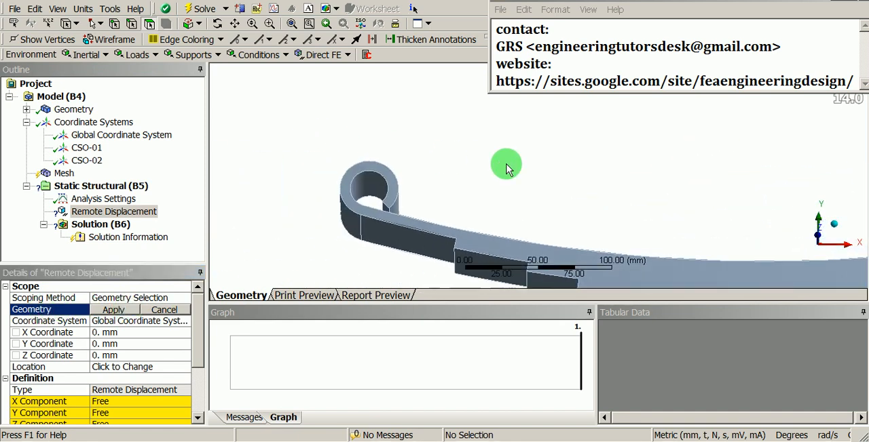
{"action": "left_click", "coordinate": [371, 183]}
{"action": "scroll", "coordinate": [373, 177], "scroll_direction": "up", "scroll_amount": 2}
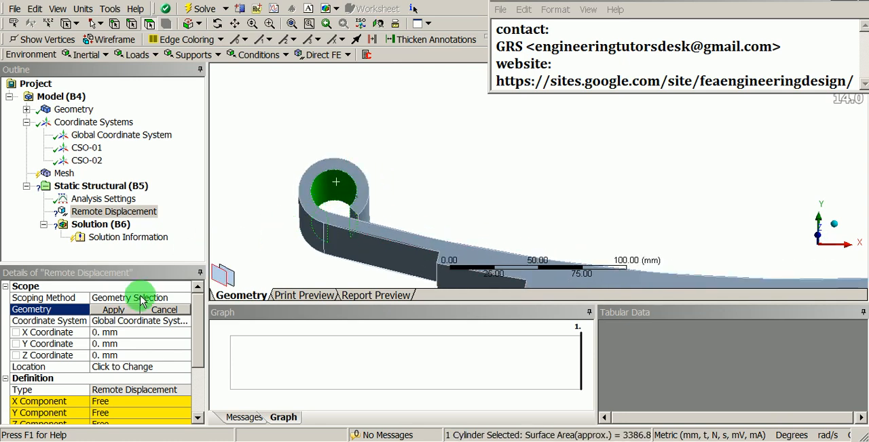
{"action": "left_click", "coordinate": [116, 311]}
{"action": "scroll", "coordinate": [413, 179], "scroll_direction": "down", "scroll_amount": 3}
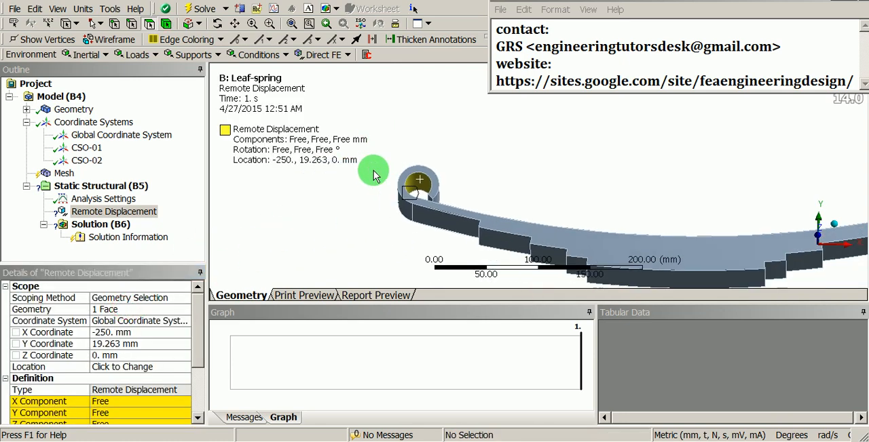
- Reference the remote displacement to coordinate system CSO-01 and set its X and Y coordinates to 0 mm
{"action": "middle_click_drag", "start_coordinate": [466, 171], "coordinate": [393, 164], "text": "ctrl"}
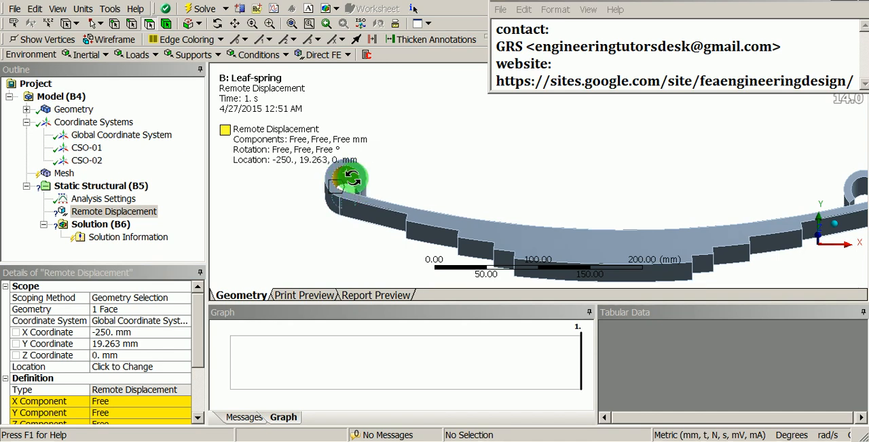
{"action": "middle_click_drag", "start_coordinate": [350, 181], "coordinate": [367, 195]}
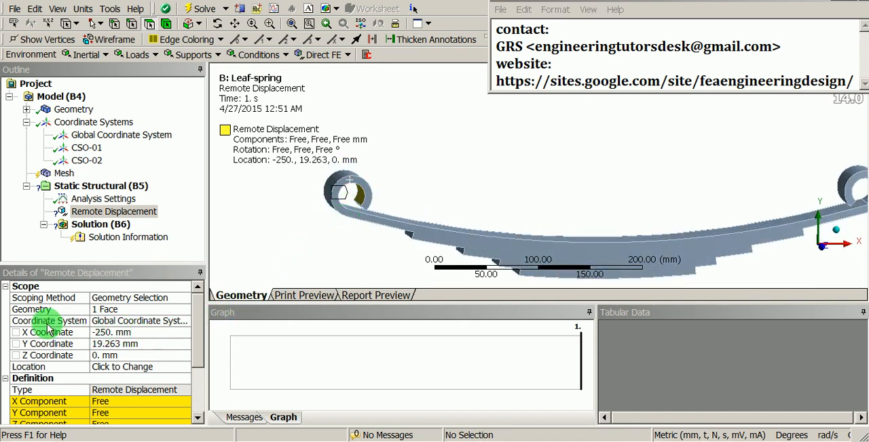
{"action": "left_click", "coordinate": [185, 321]}
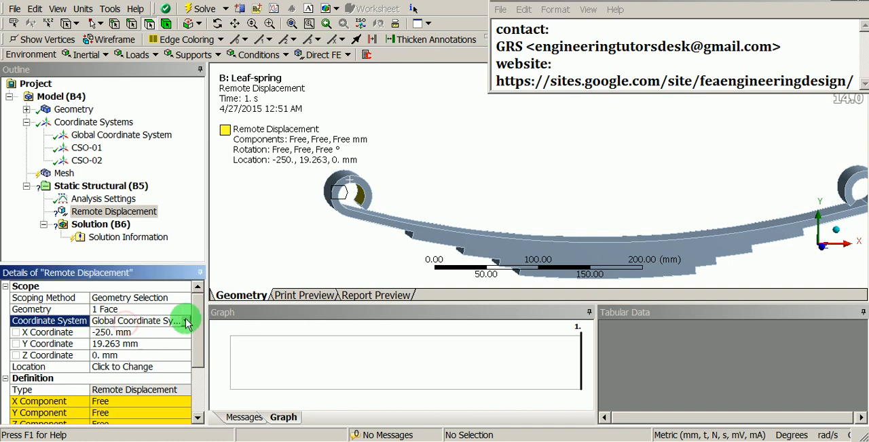
{"action": "left_click", "coordinate": [184, 321]}
{"action": "left_click", "coordinate": [126, 344]}
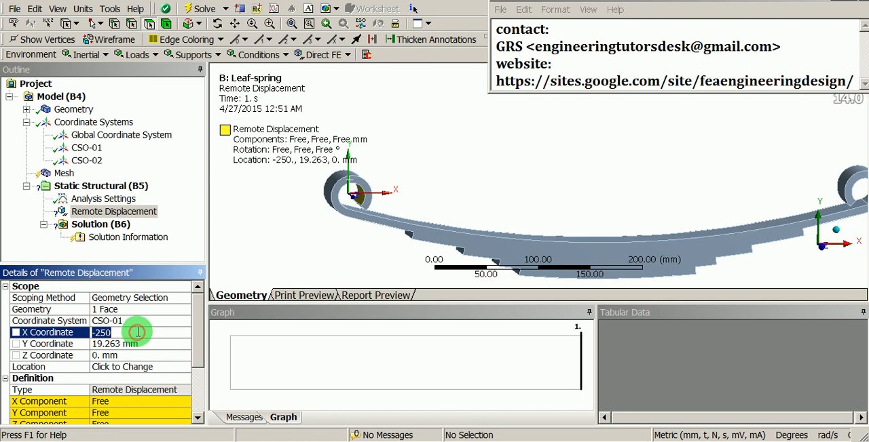
{"action": "key", "text": "Return"}
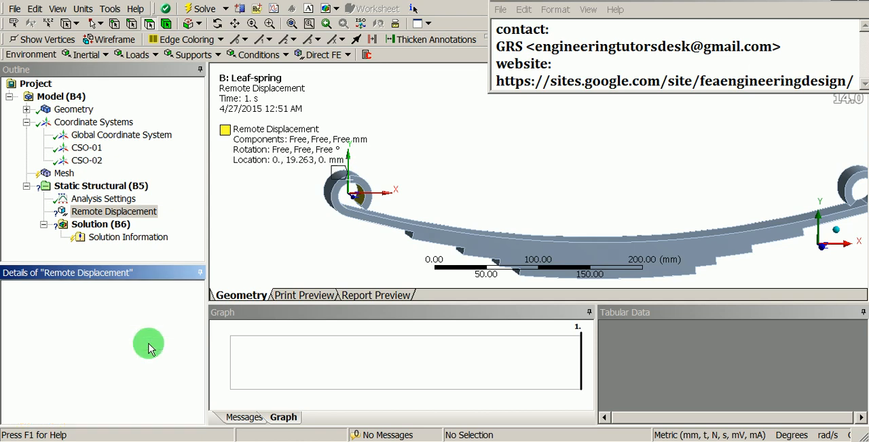
{"action": "left_click", "coordinate": [148, 344]}
{"action": "type", "text": "0"}
{"action": "key", "text": "Return"}
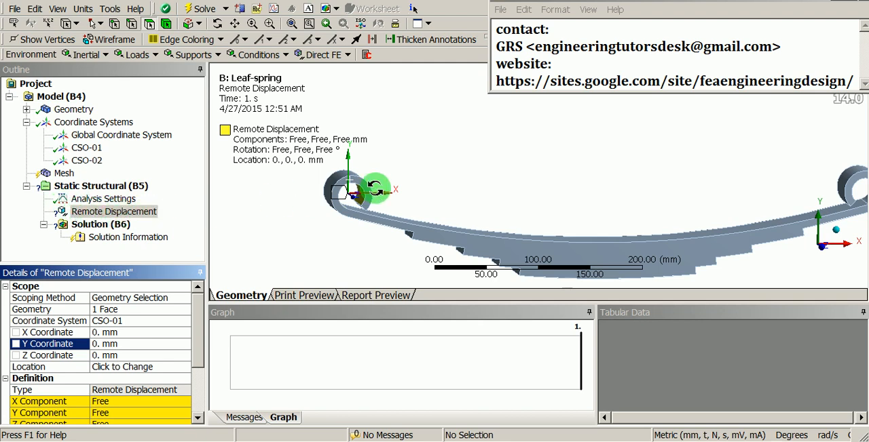
- Examine the remote displacement's location and scoped face in the negative X eye from several angles
{"action": "middle_click_drag", "start_coordinate": [375, 188], "coordinate": [373, 178]}
{"action": "middle_click_drag", "start_coordinate": [372, 178], "coordinate": [392, 93], "text": "shift"}
{"action": "middle_click_drag", "start_coordinate": [304, 168], "coordinate": [557, 179], "text": "ctrl"}
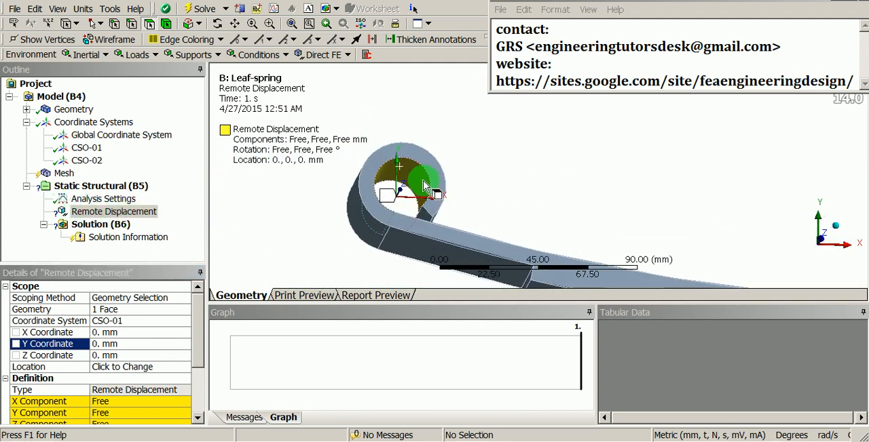
{"action": "middle_click_drag", "start_coordinate": [423, 172], "coordinate": [431, 186]}
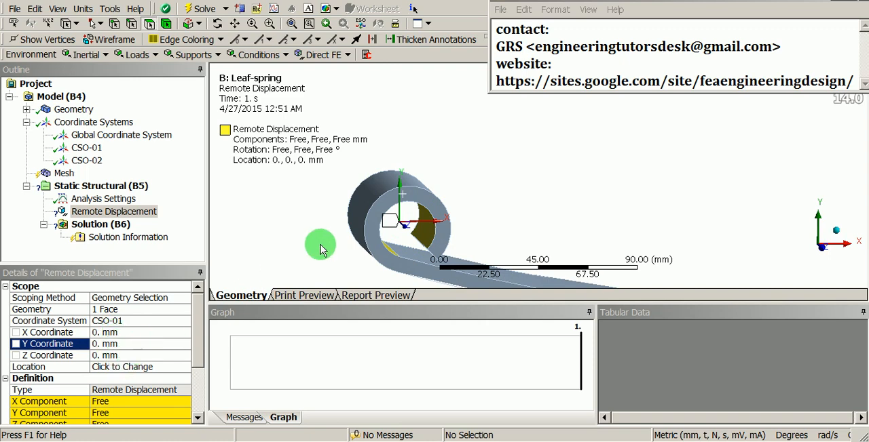
{"action": "middle_click_drag", "start_coordinate": [389, 162], "coordinate": [396, 205], "text": "shift"}
{"action": "middle_click_drag", "start_coordinate": [585, 225], "coordinate": [513, 181], "text": "ctrl"}
{"action": "middle_click_drag", "start_coordinate": [458, 203], "coordinate": [605, 189]}
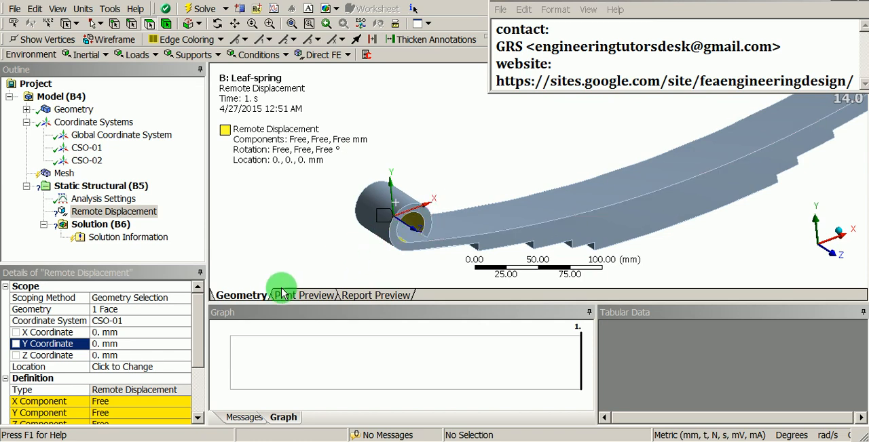
- Set the remote displacement's X, Y and Z components to a constant 0 mm
{"action": "left_click_drag", "start_coordinate": [197, 327], "coordinate": [194, 348]}
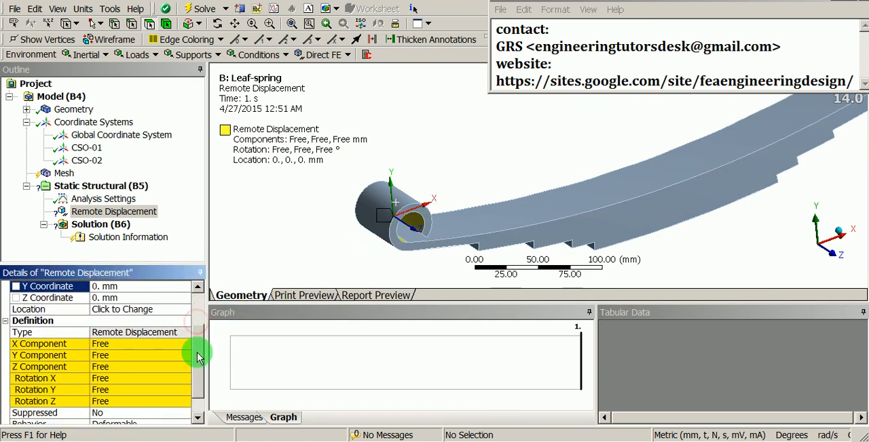
{"action": "left_click", "coordinate": [124, 344]}
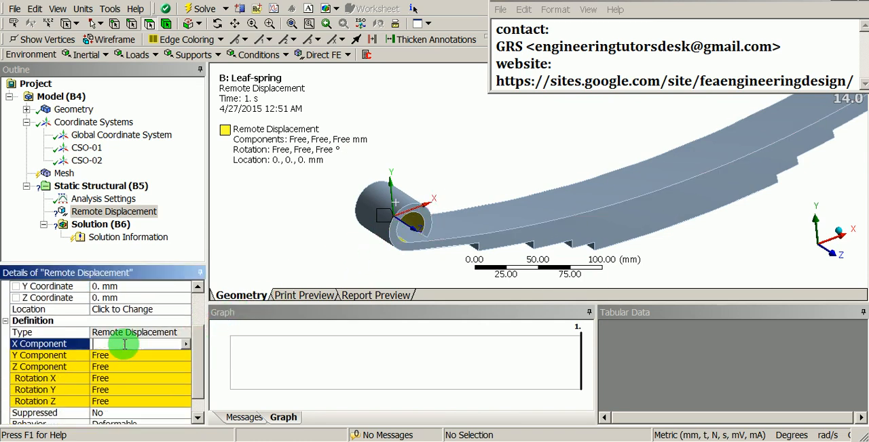
{"action": "left_click", "coordinate": [184, 344]}
{"action": "left_click", "coordinate": [220, 378]}
{"action": "scroll", "coordinate": [165, 374], "scroll_direction": "down", "scroll_amount": 3}
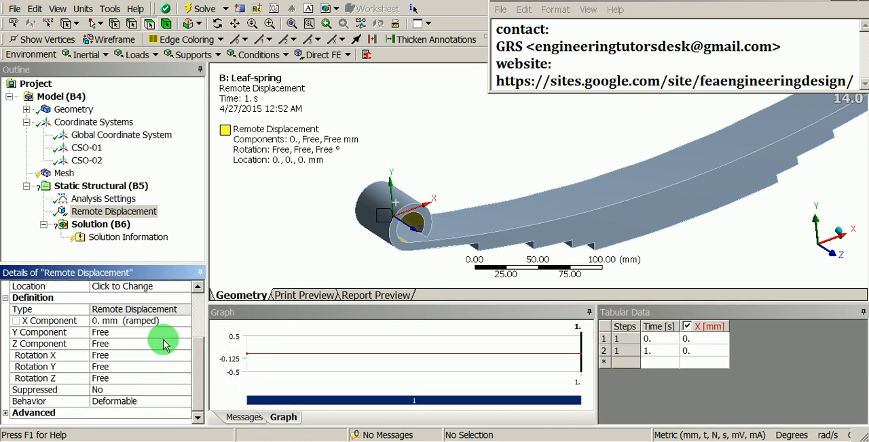
{"action": "left_click", "coordinate": [165, 332]}
{"action": "left_click", "coordinate": [186, 334]}
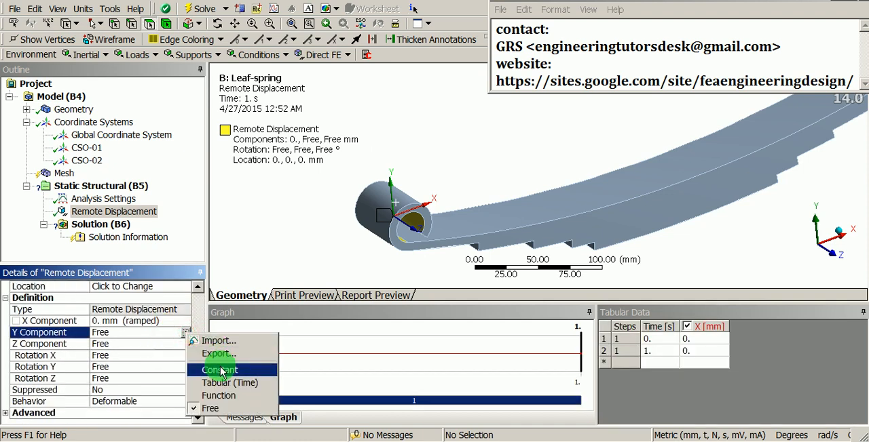
{"action": "left_click", "coordinate": [220, 368]}
{"action": "left_click", "coordinate": [152, 347]}
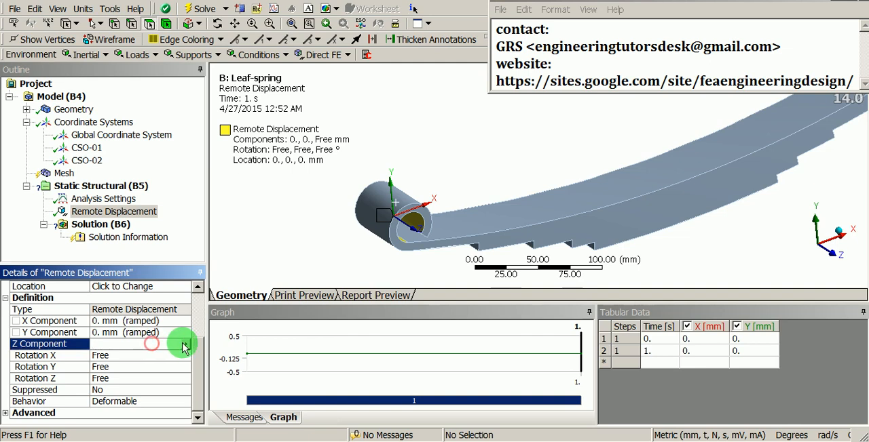
{"action": "left_click", "coordinate": [186, 344]}
{"action": "left_click", "coordinate": [219, 381]}
{"action": "scroll", "coordinate": [159, 360], "scroll_direction": "down", "scroll_amount": 3}
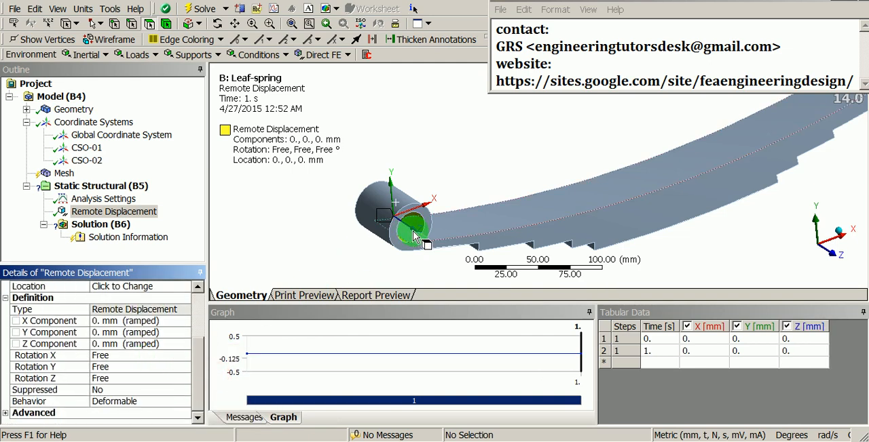
- Set the remote displacement's rotation about X to a constant 0°
{"action": "middle_click_drag", "start_coordinate": [414, 236], "coordinate": [442, 213]}
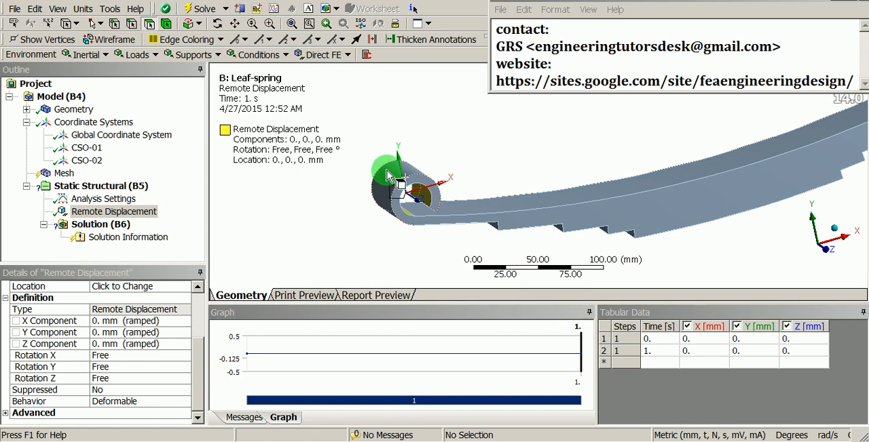
{"action": "middle_click_drag", "start_coordinate": [394, 178], "coordinate": [491, 194]}
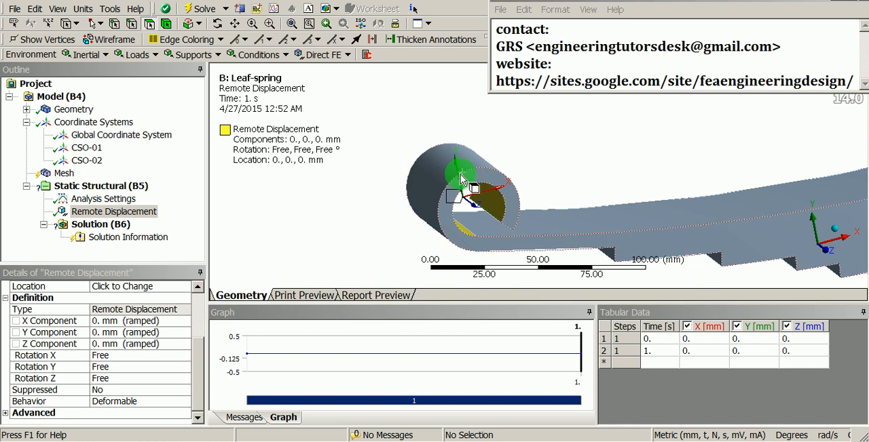
{"action": "left_click", "coordinate": [171, 356]}
{"action": "left_click", "coordinate": [187, 357]}
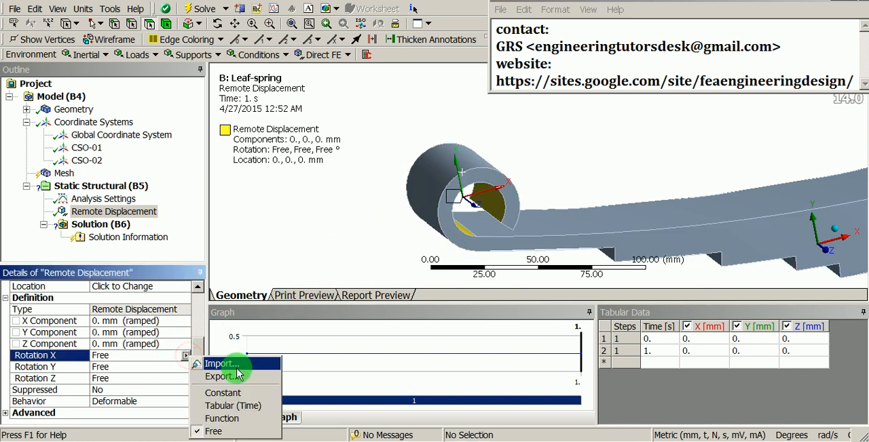
{"action": "left_click", "coordinate": [225, 393]}
{"action": "scroll", "coordinate": [171, 378], "scroll_direction": "down", "scroll_amount": 3}
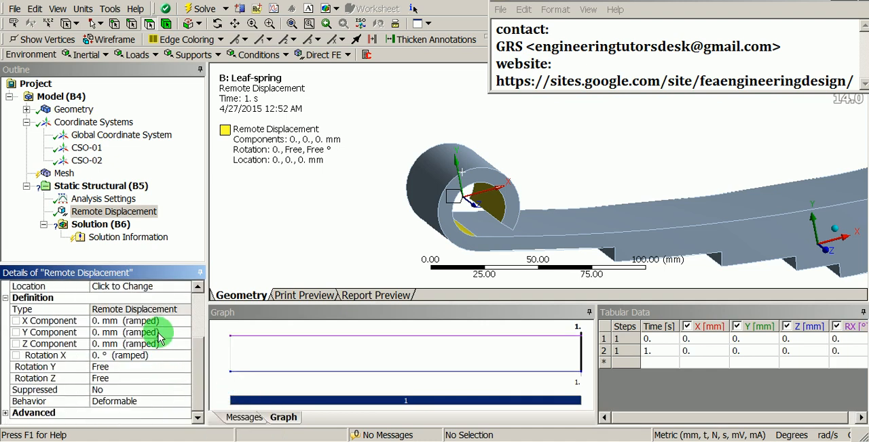
- Set the first remote displacement's rotation about Y to a constant 0°
{"action": "left_click", "coordinate": [167, 368]}
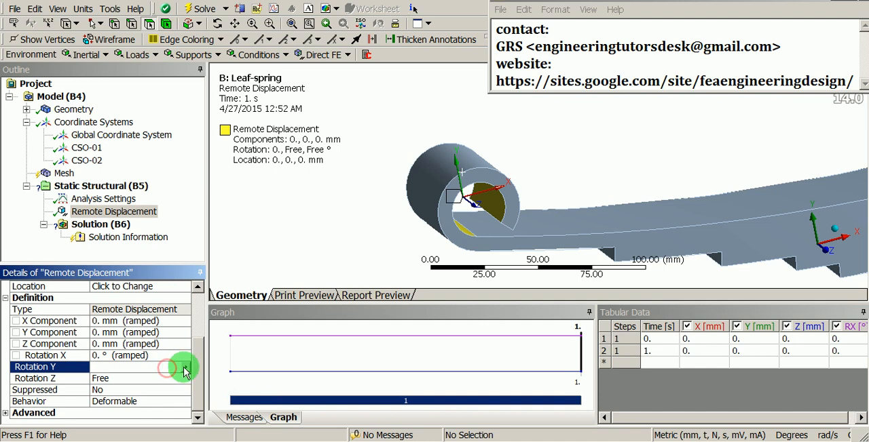
{"action": "left_click", "coordinate": [185, 370]}
{"action": "left_click", "coordinate": [227, 319]}
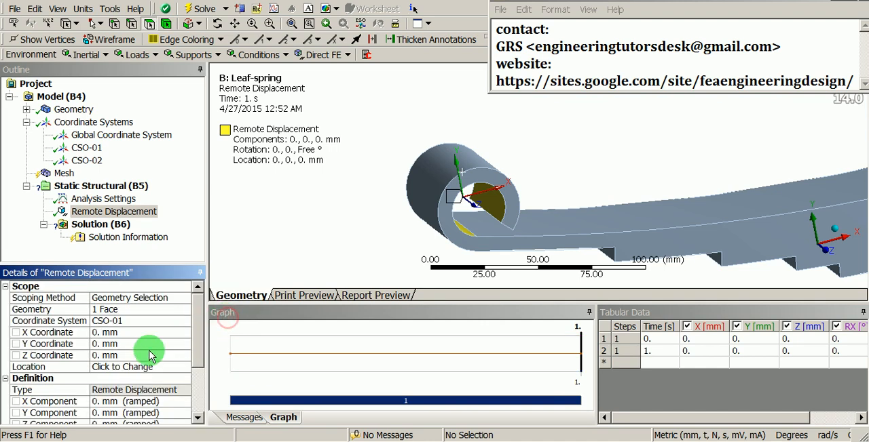
- Review the first remote displacement's scope, coordinates, components and rotations for the negative X eye
{"action": "scroll", "coordinate": [151, 356], "scroll_direction": "down", "scroll_amount": 1}
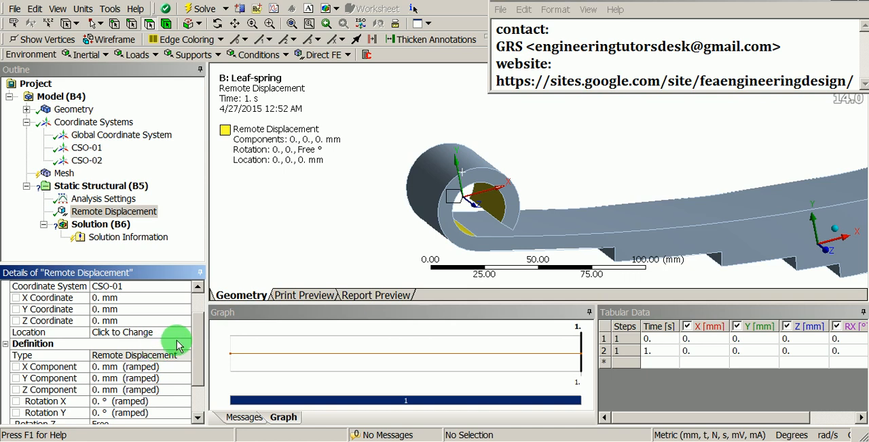
{"action": "left_click_drag", "start_coordinate": [197, 335], "coordinate": [195, 321]}
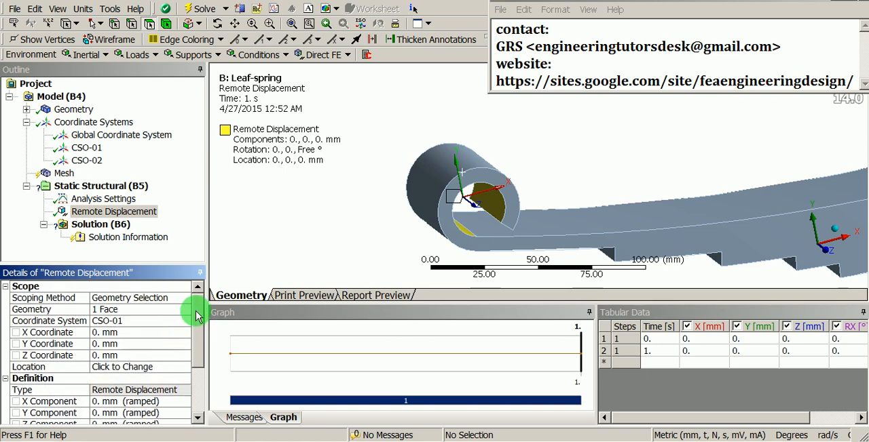
{"action": "scroll", "coordinate": [461, 165], "scroll_direction": "down", "scroll_amount": 2}
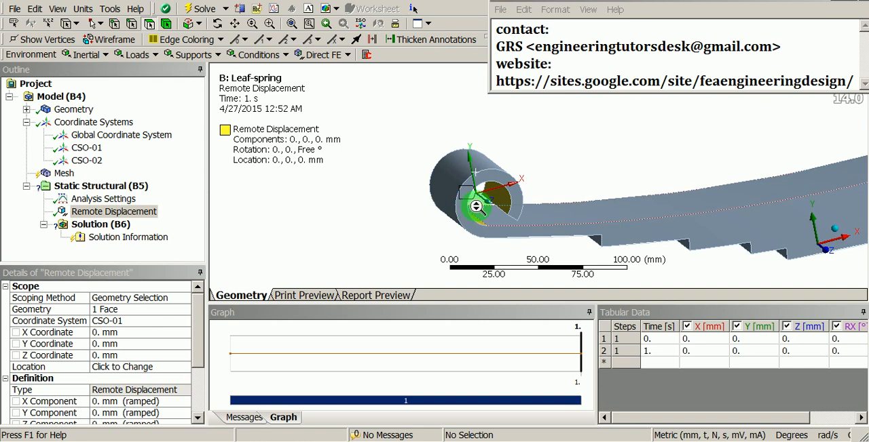
{"action": "scroll", "coordinate": [479, 201], "scroll_direction": "up", "scroll_amount": 1}
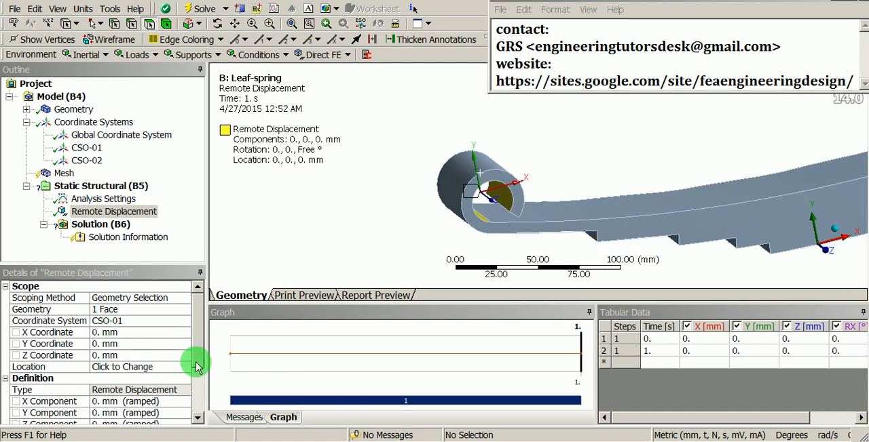
{"action": "left_click_drag", "start_coordinate": [200, 348], "coordinate": [199, 388]}
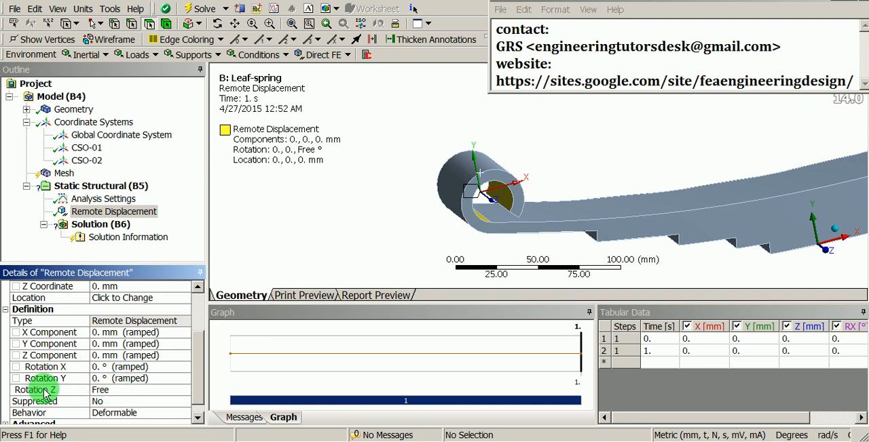
{"action": "left_click_drag", "start_coordinate": [197, 394], "coordinate": [194, 346]}
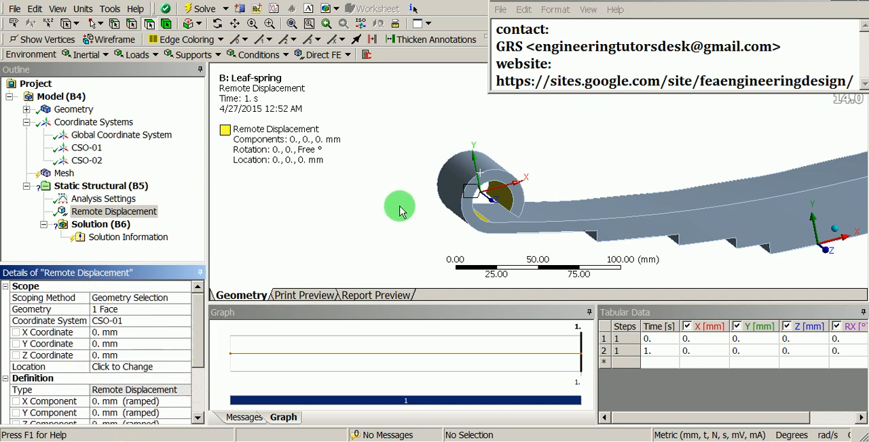
- Add a second remote displacement support to the static structural analysis
{"action": "middle_click_drag", "start_coordinate": [520, 151], "coordinate": [520, 189], "text": "shift"}
{"action": "middle_click_drag", "start_coordinate": [624, 179], "coordinate": [480, 203], "text": "ctrl"}
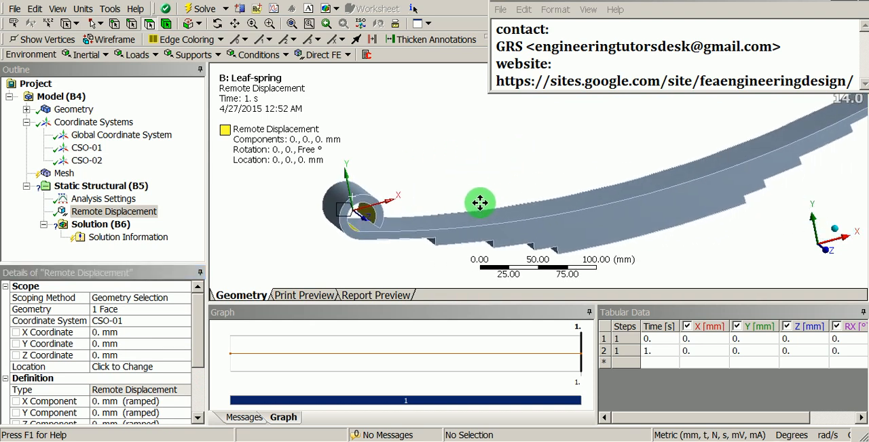
{"action": "middle_click_drag", "start_coordinate": [491, 163], "coordinate": [487, 189], "text": "shift"}
{"action": "middle_click_drag", "start_coordinate": [642, 165], "coordinate": [473, 202], "text": "ctrl"}
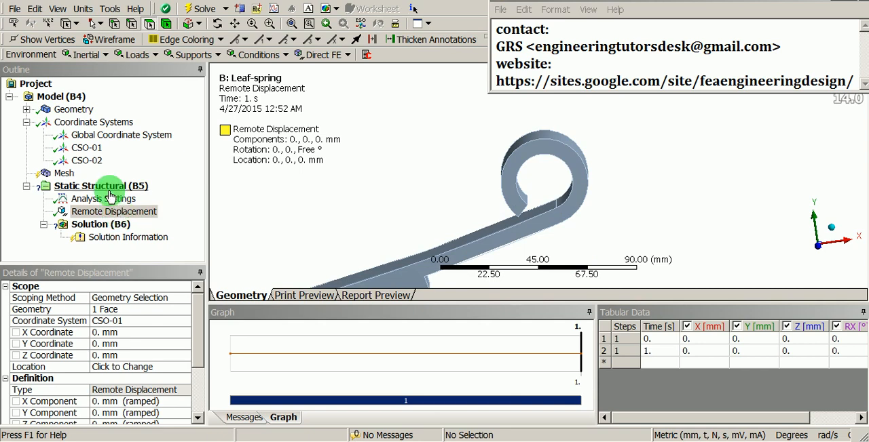
{"action": "right_click", "coordinate": [111, 193]}
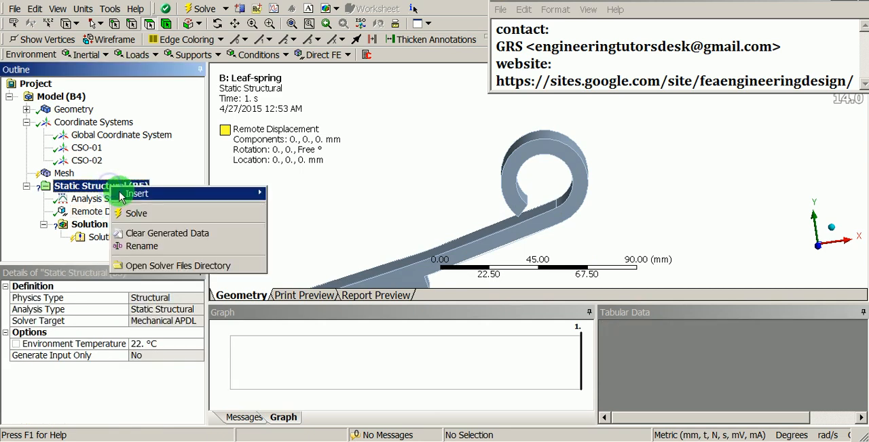
{"action": "mouse_move", "coordinate": [117, 193]}
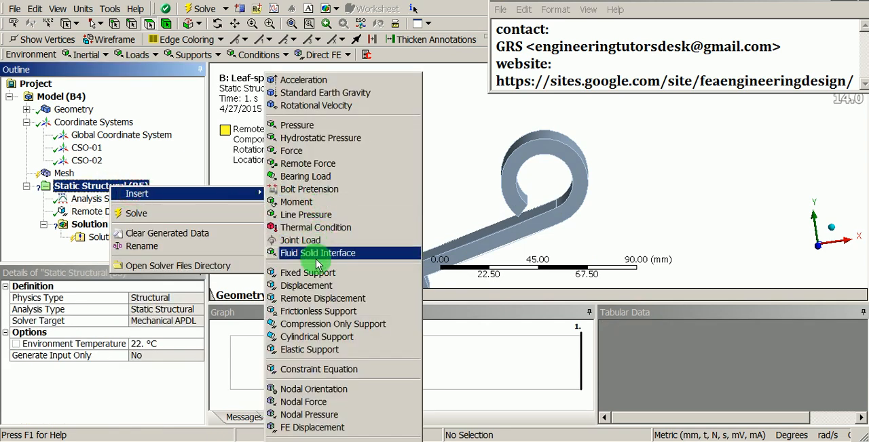
{"action": "left_click", "coordinate": [350, 306]}
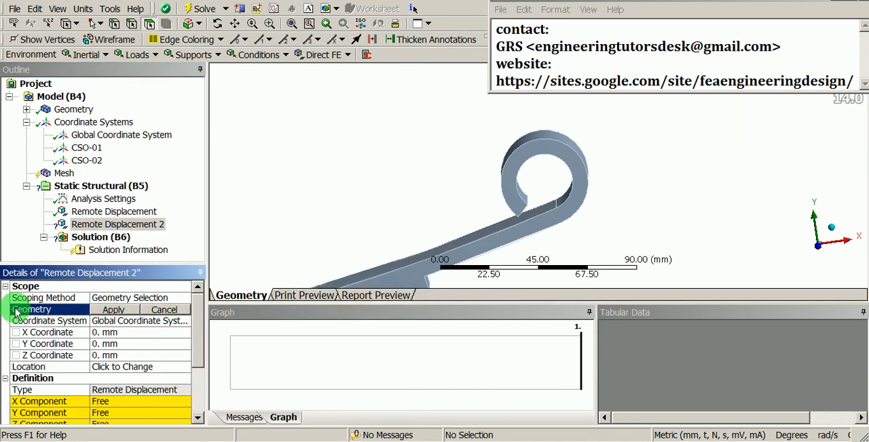
- Scope the second remote displacement to the inner cylindrical face of the positive X eye
{"action": "left_click", "coordinate": [112, 310]}
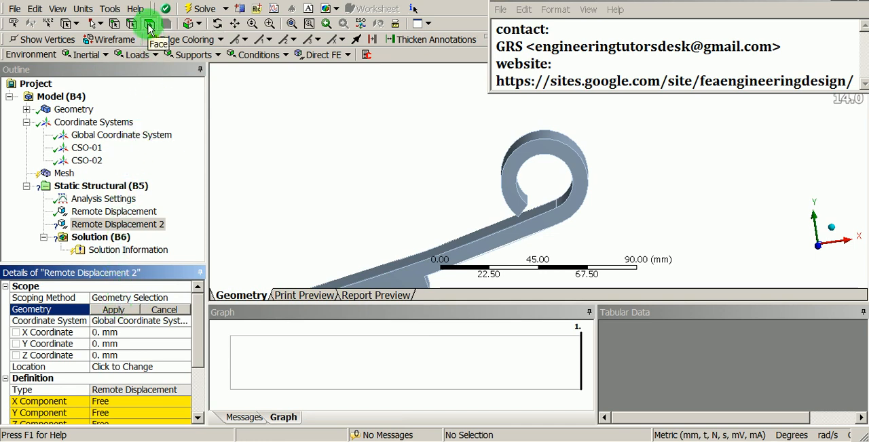
{"action": "middle_click_drag", "start_coordinate": [536, 204], "coordinate": [539, 192]}
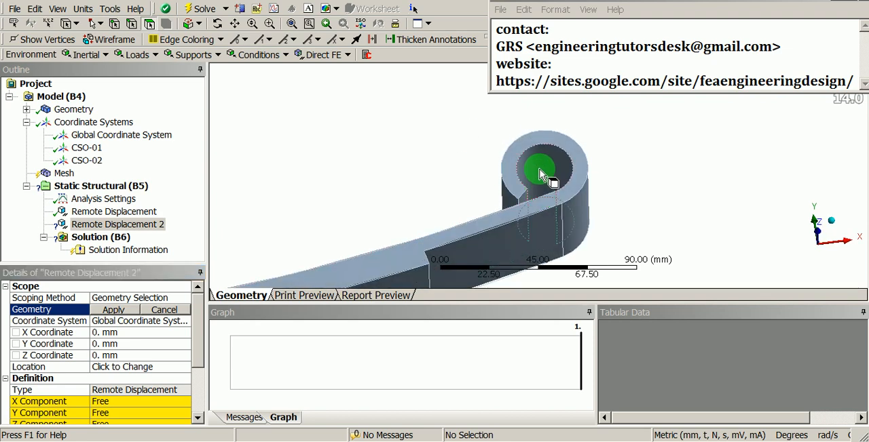
{"action": "left_click", "coordinate": [541, 171]}
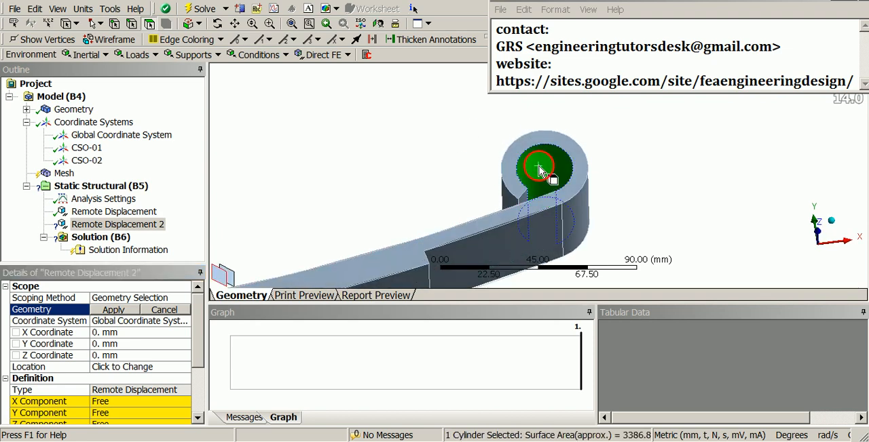
{"action": "left_click", "coordinate": [115, 309]}
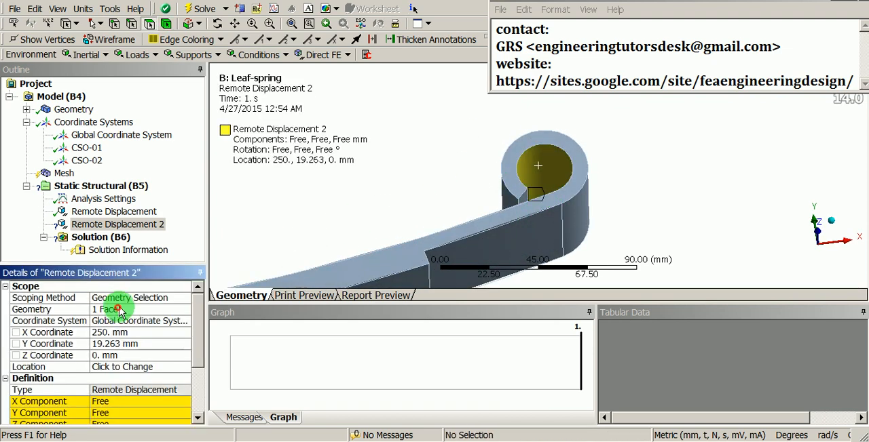
- Set the second remote displacement's X and Y coordinates to 0 mm and reference it to coordinate system CSO-02
{"action": "middle_click_drag", "start_coordinate": [420, 185], "coordinate": [417, 213], "text": "shift"}
{"action": "mouse_move", "coordinate": [521, 249]}
{"action": "middle_mouse_down", "text": "ctrl"}
{"action": "mouse_move", "coordinate": [448, 188]}
{"action": "mouse_move", "coordinate": [465, 210]}
{"action": "middle_mouse_up", "text": "ctrl"}
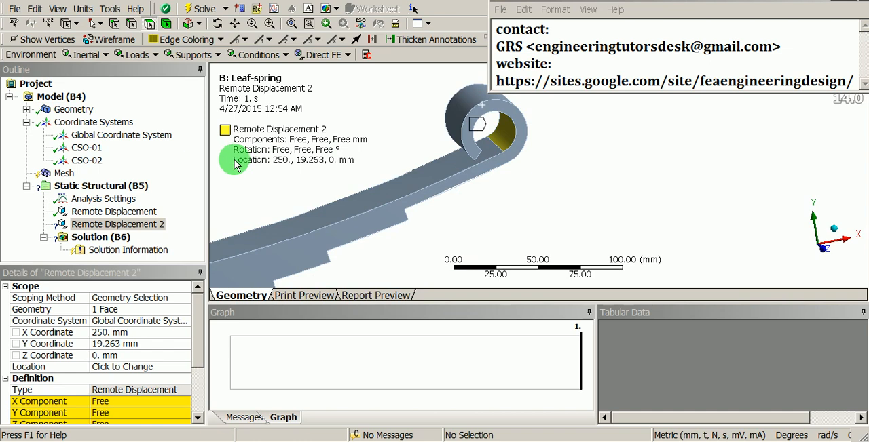
{"action": "left_click", "coordinate": [144, 333]}
{"action": "type", "text": "0"}
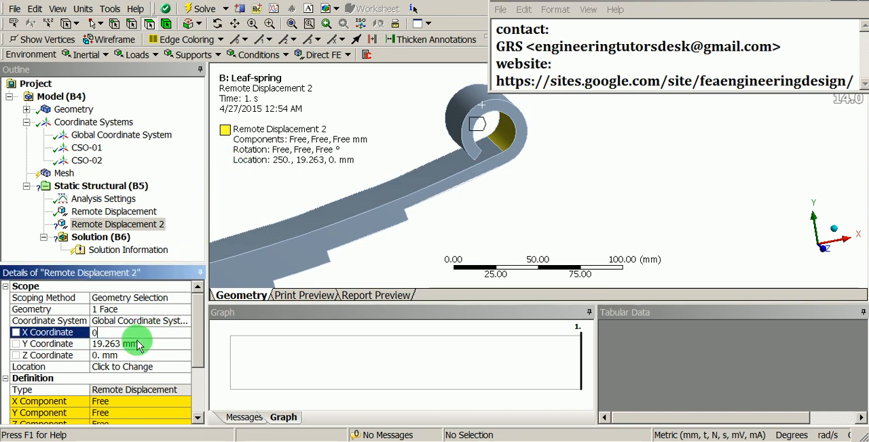
{"action": "left_click", "coordinate": [131, 344]}
{"action": "type", "text": "0."}
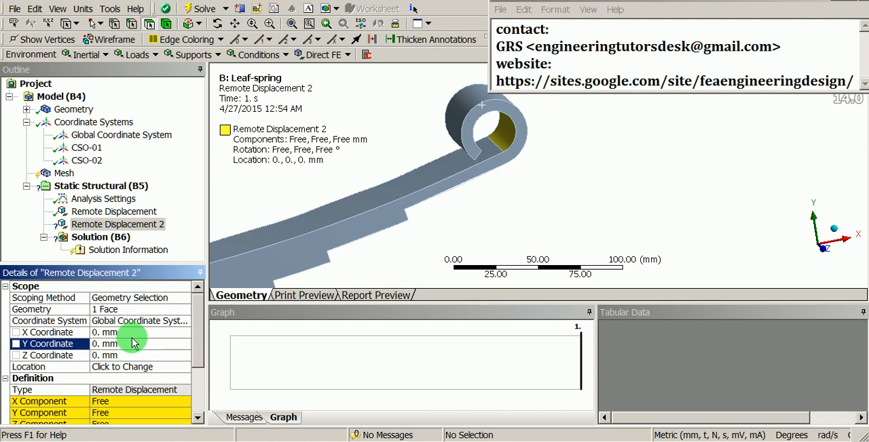
{"action": "left_click", "coordinate": [174, 323]}
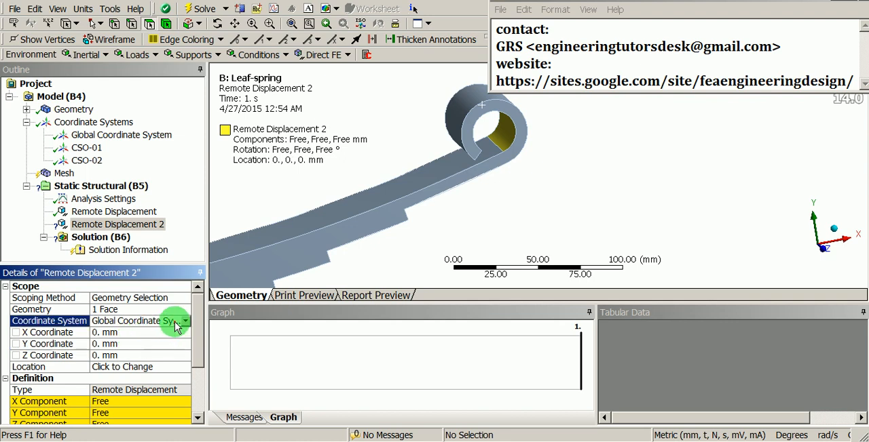
{"action": "left_click", "coordinate": [185, 321]}
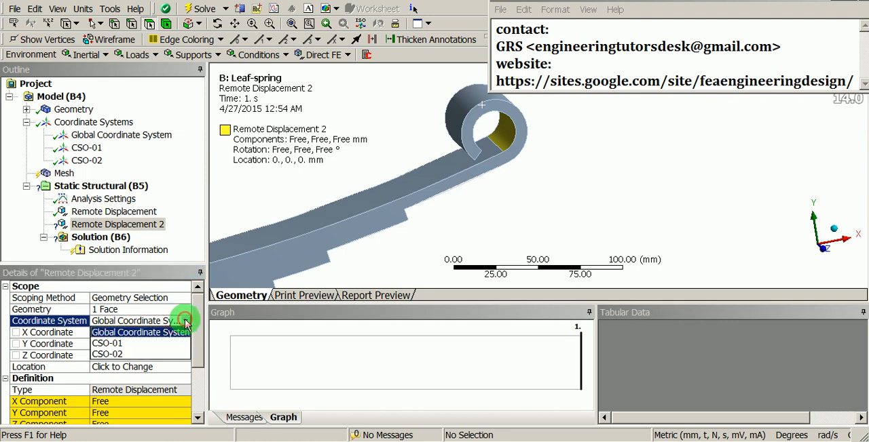
{"action": "left_click", "coordinate": [170, 353]}
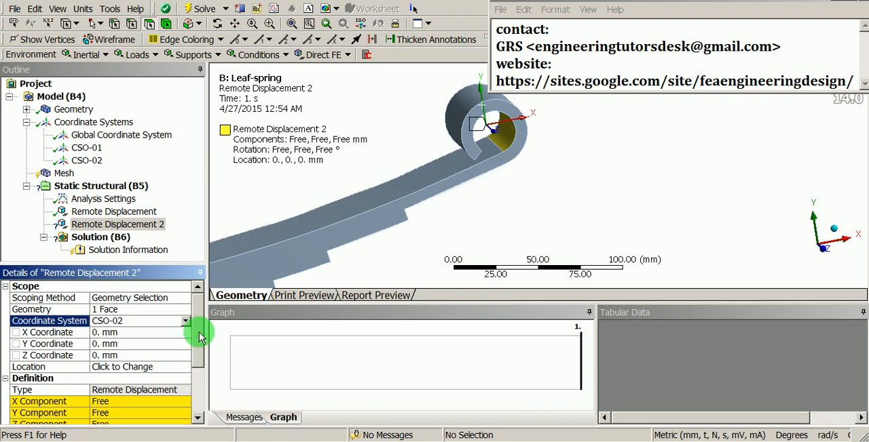
- Examine the second remote displacement's free components and its axes in the positive X eye from several angles
{"action": "left_click_drag", "start_coordinate": [199, 333], "coordinate": [199, 371]}
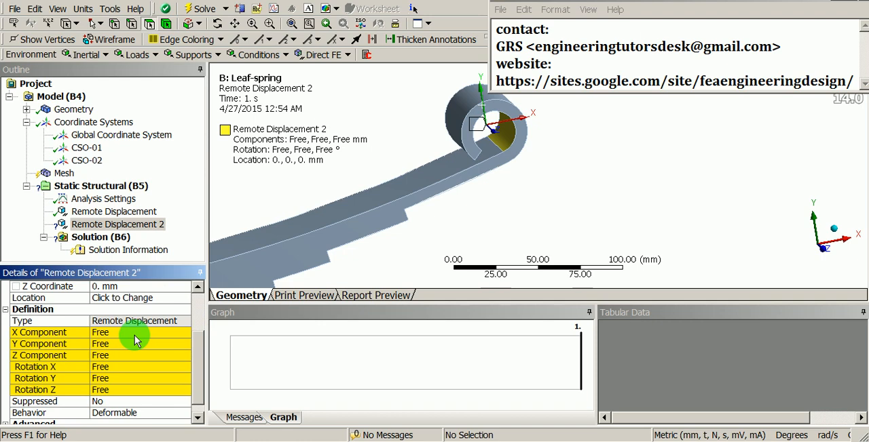
{"action": "middle_click_drag", "start_coordinate": [407, 232], "coordinate": [436, 208]}
{"action": "middle_click_drag", "start_coordinate": [383, 206], "coordinate": [431, 226], "text": "ctrl"}
{"action": "scroll", "coordinate": [435, 210], "scroll_direction": "up", "scroll_amount": 4}
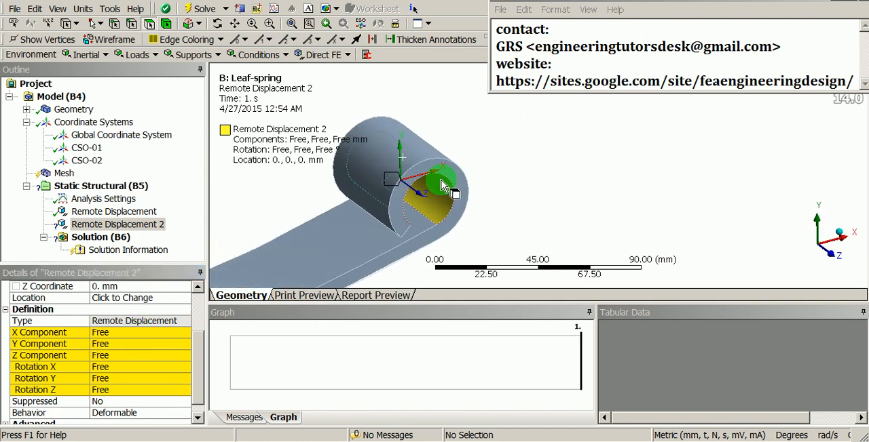
{"action": "middle_click_drag", "start_coordinate": [424, 193], "coordinate": [509, 208], "text": "ctrl"}
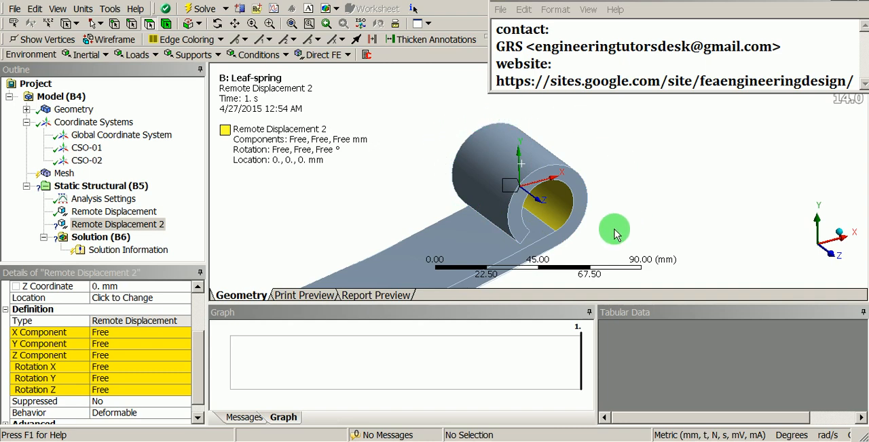
{"action": "middle_click_drag", "start_coordinate": [500, 194], "coordinate": [510, 146]}
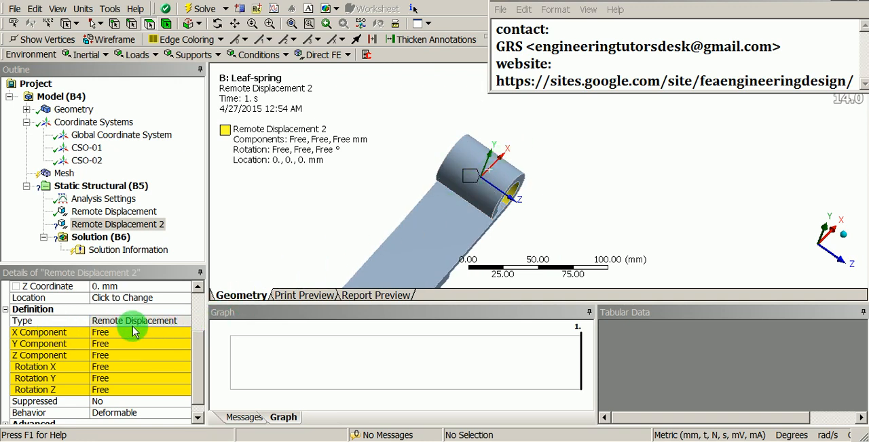
- Set the second remote displacement's Y and Z components to a constant 0 mm
{"action": "left_click", "coordinate": [135, 345]}
{"action": "left_click", "coordinate": [187, 349]}
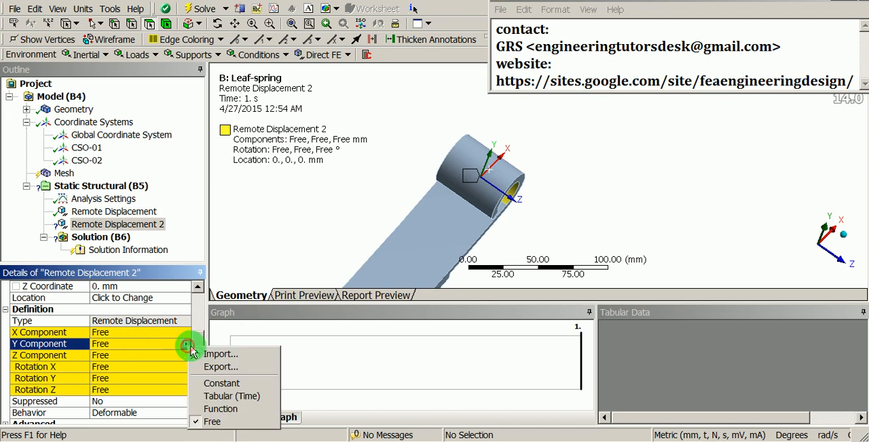
{"action": "left_click", "coordinate": [226, 381]}
{"action": "scroll", "coordinate": [163, 360], "scroll_direction": "down", "scroll_amount": 3}
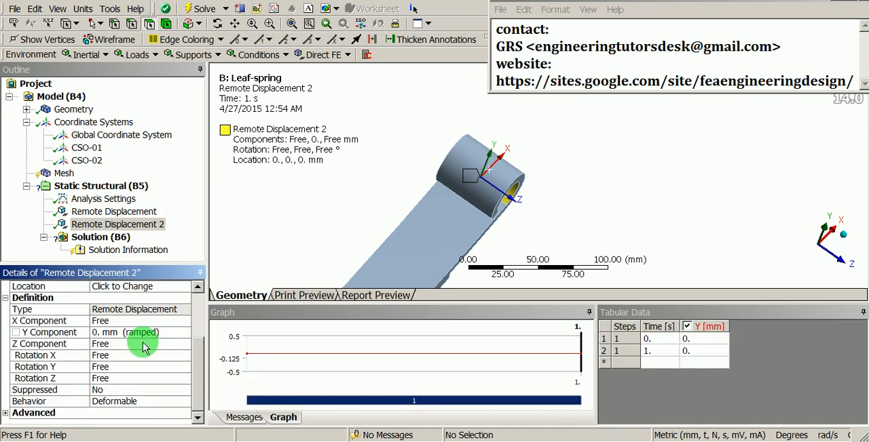
{"action": "left_click", "coordinate": [143, 344]}
{"action": "left_click", "coordinate": [186, 344]}
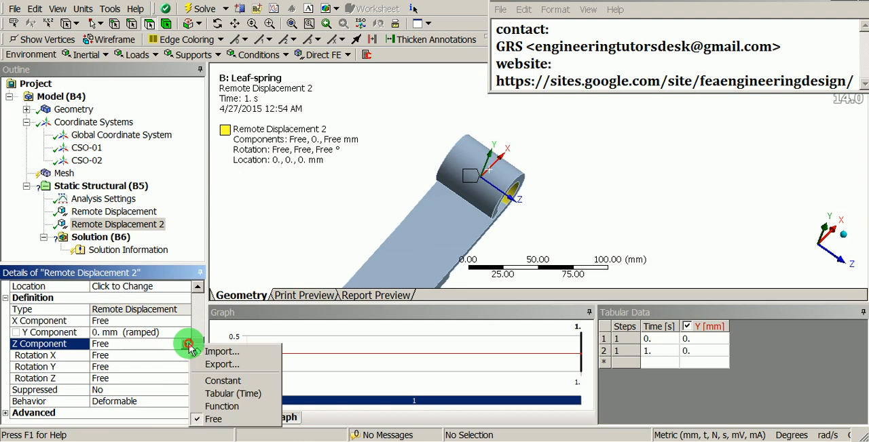
{"action": "left_click", "coordinate": [217, 380]}
{"action": "scroll", "coordinate": [163, 367], "scroll_direction": "down", "scroll_amount": 3}
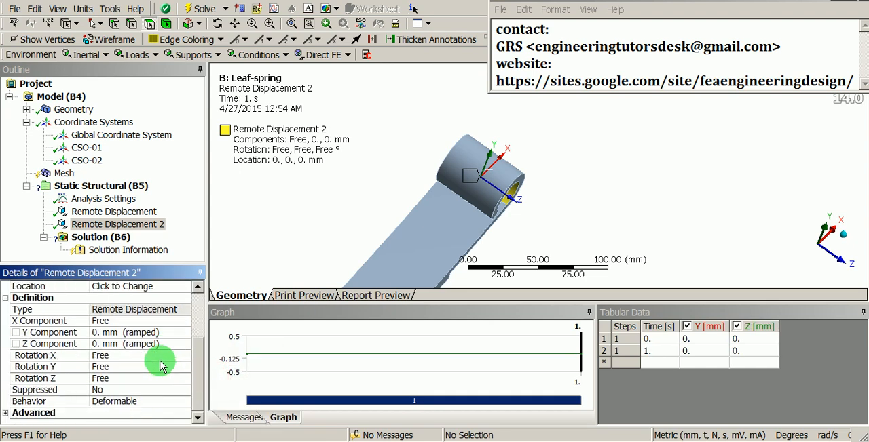
- Set the second remote displacement's rotations about X and Y to a constant 0°
{"action": "middle_click_drag", "start_coordinate": [515, 166], "coordinate": [484, 233], "text": "shift"}
{"action": "middle_click_drag", "start_coordinate": [538, 226], "coordinate": [403, 223], "text": "ctrl"}
{"action": "middle_click_drag", "start_coordinate": [488, 224], "coordinate": [455, 204], "text": "ctrl"}
{"action": "middle_click_drag", "start_coordinate": [486, 239], "coordinate": [497, 181], "text": "shift"}
{"action": "middle_click_drag", "start_coordinate": [450, 215], "coordinate": [491, 217], "text": "ctrl"}
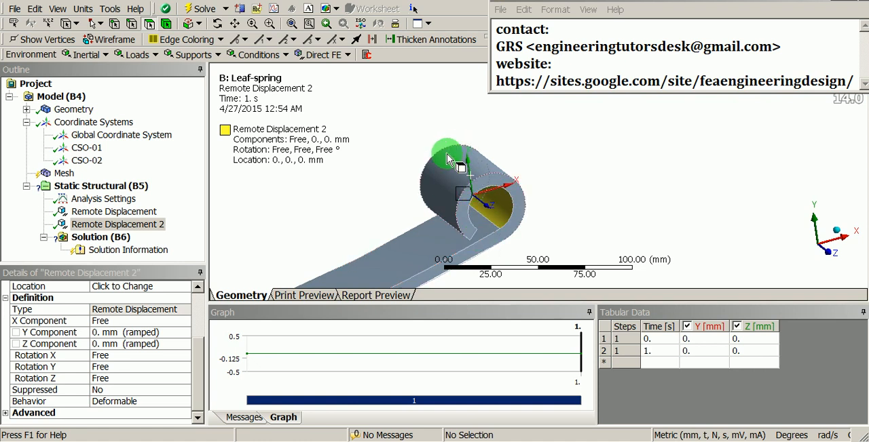
{"action": "left_click", "coordinate": [165, 360]}
{"action": "left_click", "coordinate": [188, 356]}
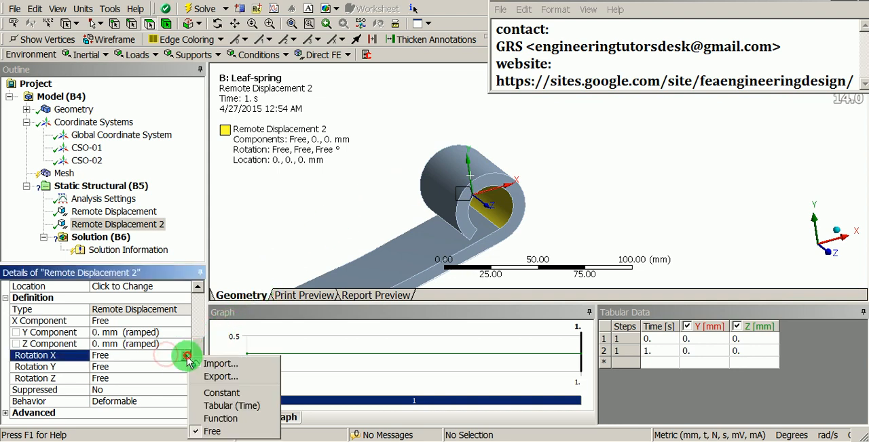
{"action": "left_click", "coordinate": [210, 392]}
{"action": "scroll", "coordinate": [165, 378], "scroll_direction": "down", "scroll_amount": 3}
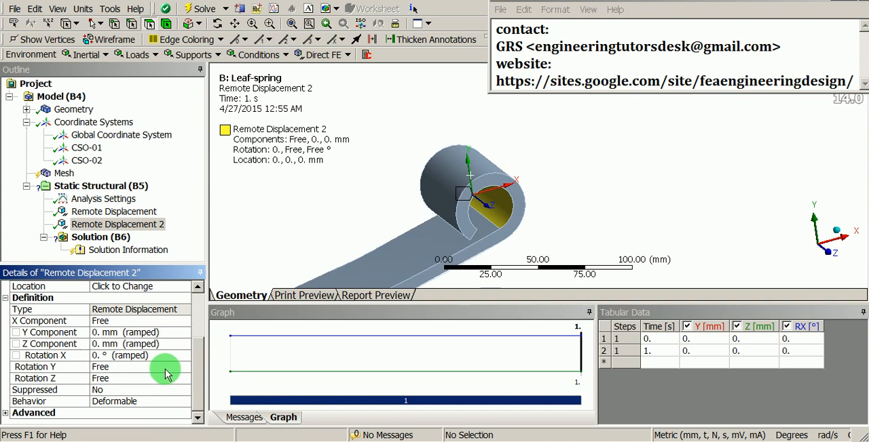
{"action": "left_click", "coordinate": [168, 368]}
{"action": "left_click", "coordinate": [187, 367]}
{"action": "left_click", "coordinate": [211, 324]}
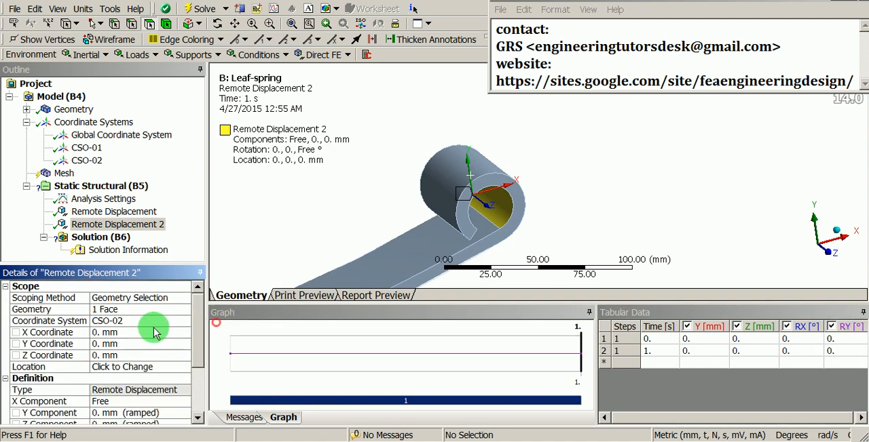
- Add a displacement support scoped to the underside face of the shortest leaf at the middle of the spring
{"action": "scroll", "coordinate": [146, 339], "scroll_direction": "down", "scroll_amount": 3}
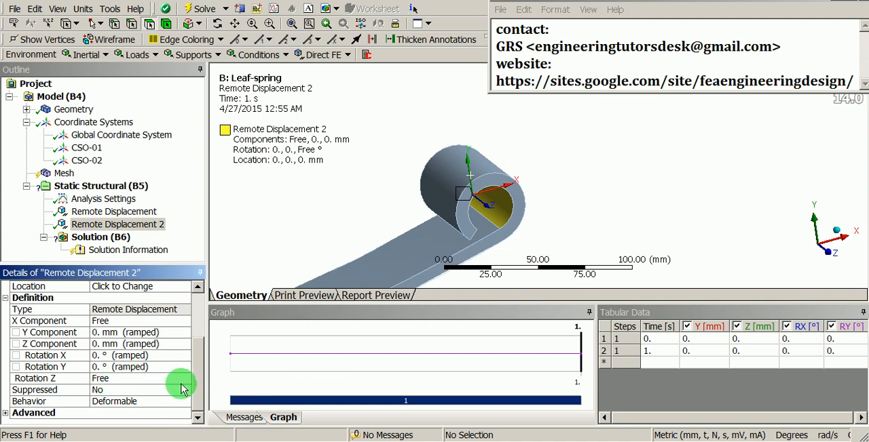
{"action": "mouse_move", "coordinate": [197, 384]}
{"action": "left_mouse_down"}
{"action": "mouse_move", "coordinate": [206, 332]}
{"action": "mouse_move", "coordinate": [206, 390]}
{"action": "left_mouse_up"}
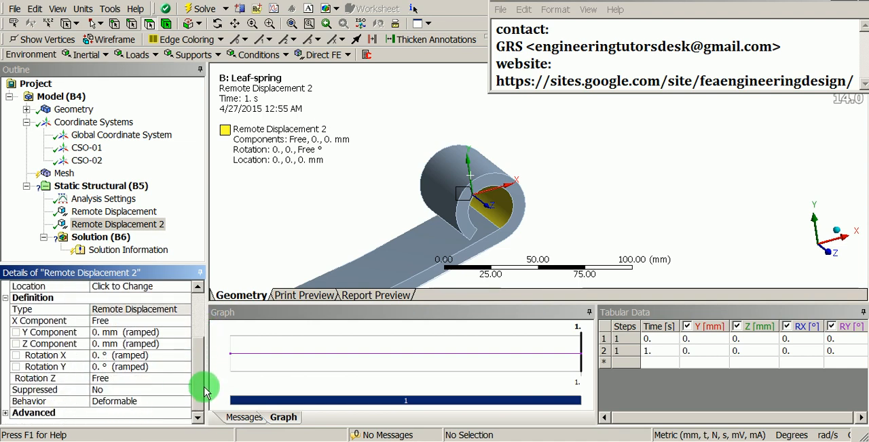
{"action": "middle_click_drag", "start_coordinate": [513, 159], "coordinate": [473, 265], "text": "shift"}
{"action": "middle_click_drag", "start_coordinate": [375, 235], "coordinate": [473, 247], "text": "ctrl"}
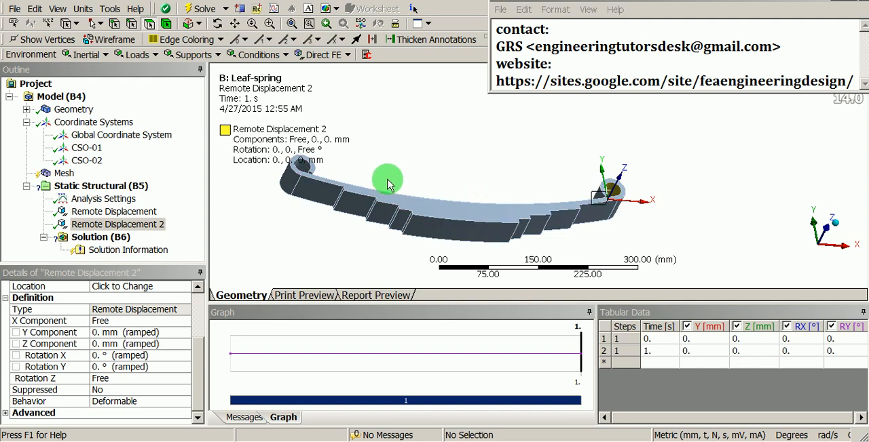
{"action": "right_click", "coordinate": [112, 187]}
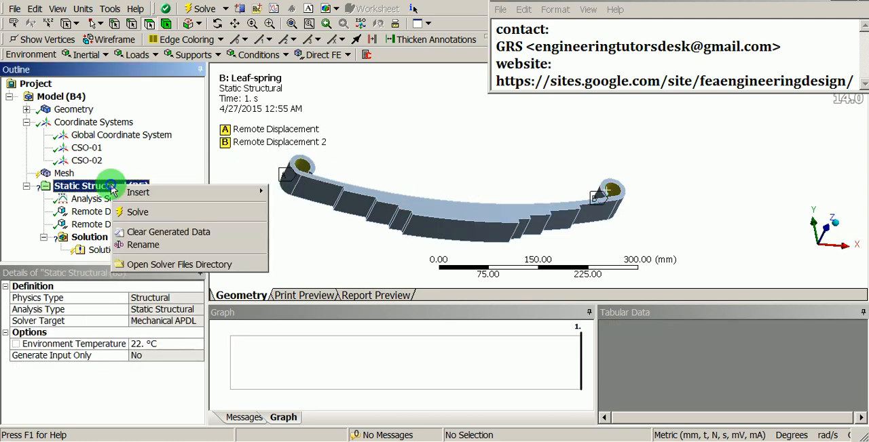
{"action": "mouse_move", "coordinate": [179, 197]}
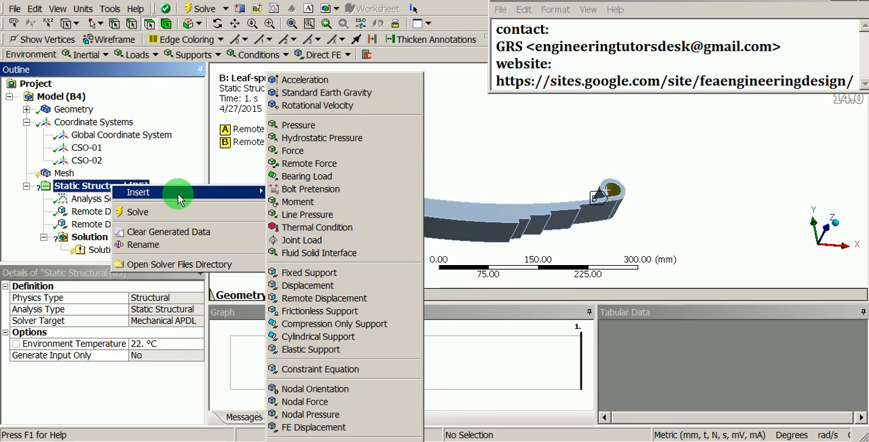
{"action": "left_click", "coordinate": [305, 286]}
{"action": "left_click", "coordinate": [425, 235]}
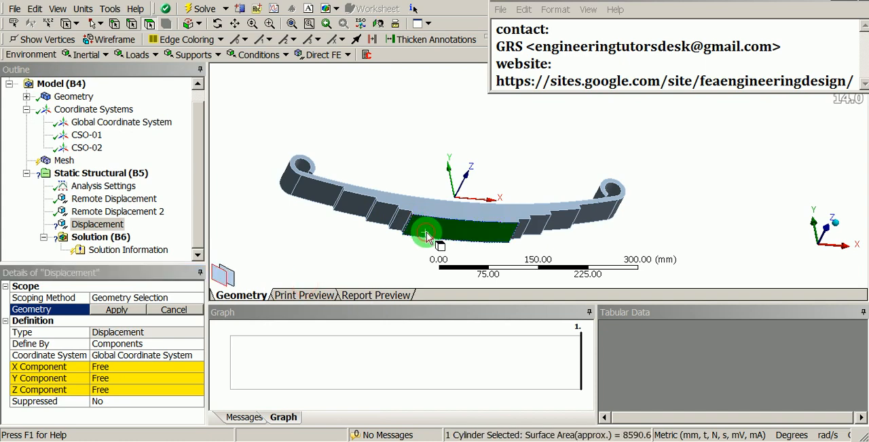
{"action": "scroll", "coordinate": [426, 237], "scroll_direction": "up", "scroll_amount": 5}
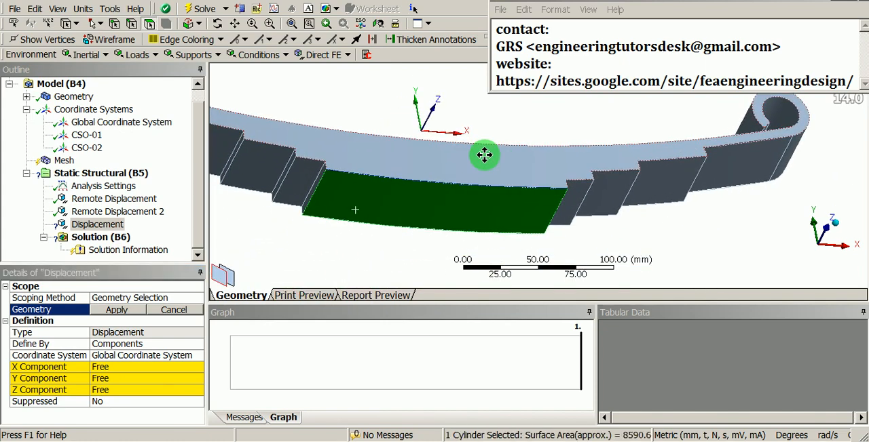
{"action": "left_click", "coordinate": [116, 310]}
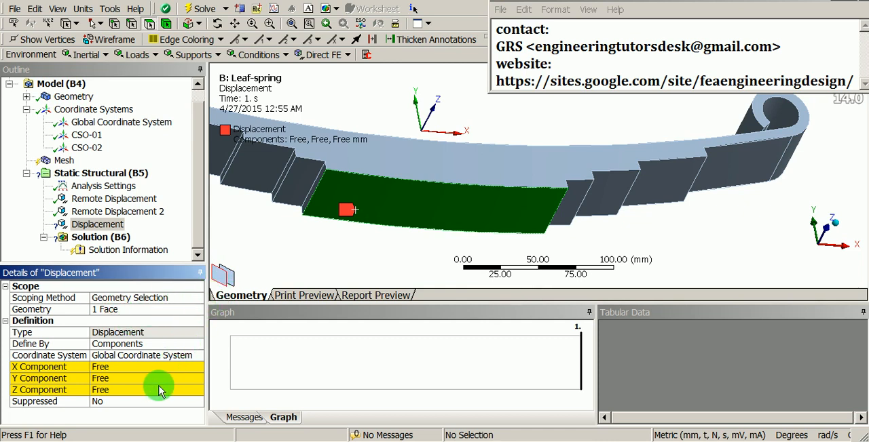
- Set the displacement's Y component to 5 mm and its X and Z components to 0 mm in the global coordinate system
{"action": "left_click", "coordinate": [138, 379]}
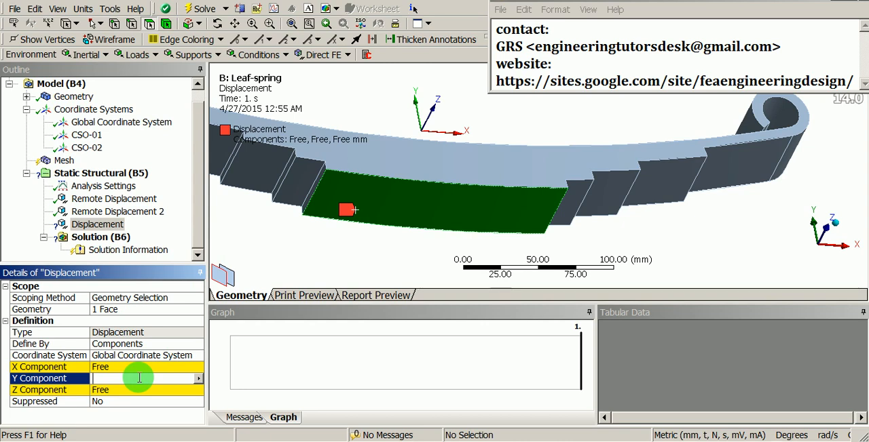
{"action": "type", "text": "5"}
{"action": "key", "text": "Return"}
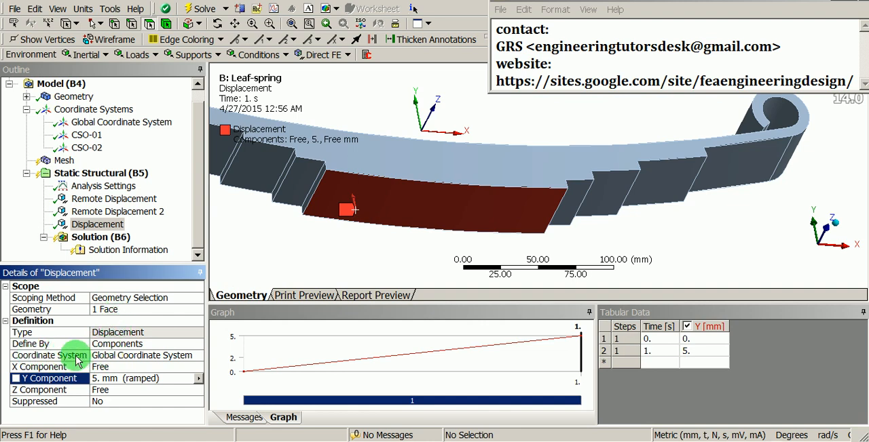
{"action": "left_click", "coordinate": [120, 367]}
{"action": "type", "text": "0"}
{"action": "key", "text": "Return"}
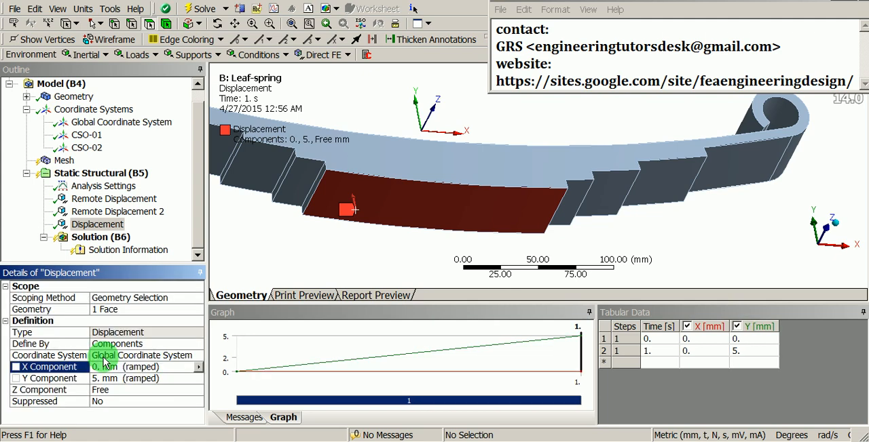
{"action": "left_click", "coordinate": [108, 389]}
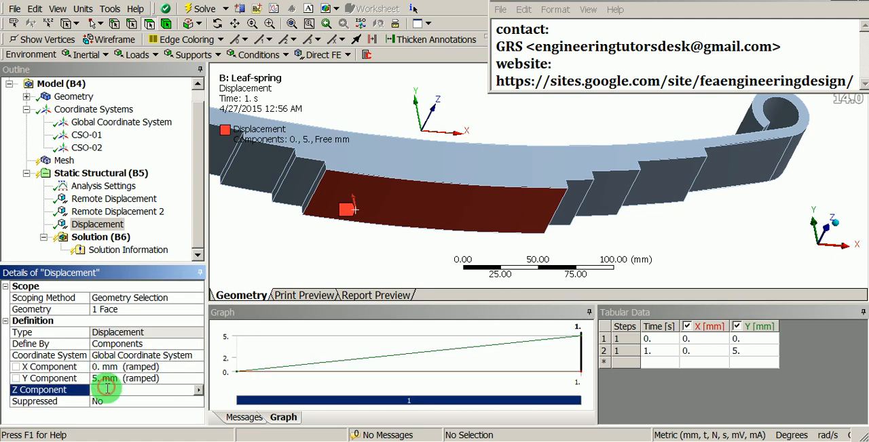
{"action": "type", "text": "0"}
{"action": "key", "text": "Return"}
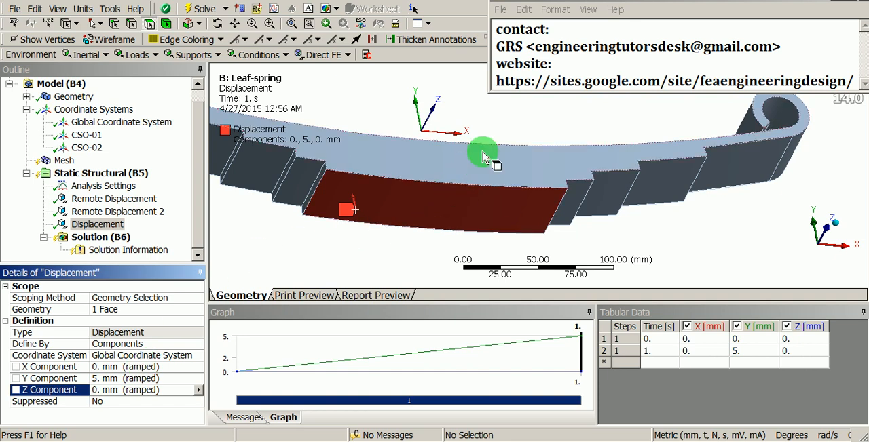
- Insert a sizing control for the leaf spring's mesh
{"action": "scroll", "coordinate": [510, 212], "scroll_direction": "down", "scroll_amount": 2}
{"action": "middle_click_drag", "start_coordinate": [511, 212], "coordinate": [578, 219]}
{"action": "scroll", "coordinate": [592, 218], "scroll_direction": "up", "scroll_amount": 1}
{"action": "middle_click_drag", "start_coordinate": [578, 219], "coordinate": [565, 222], "text": "ctrl"}
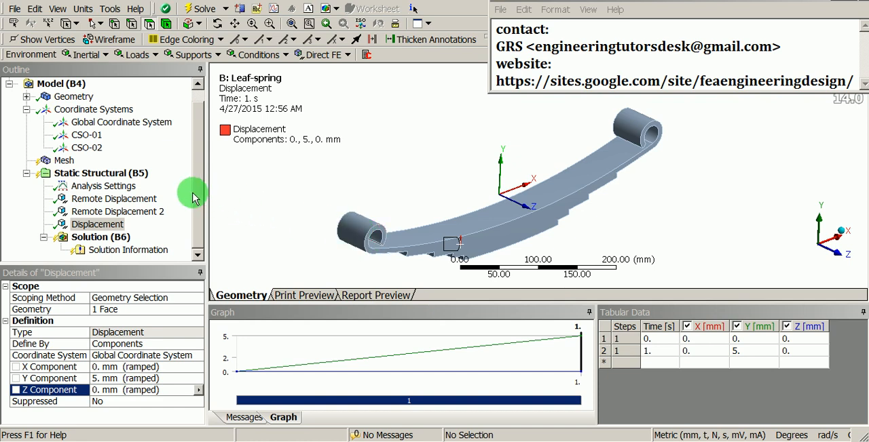
{"action": "right_click", "coordinate": [64, 161]}
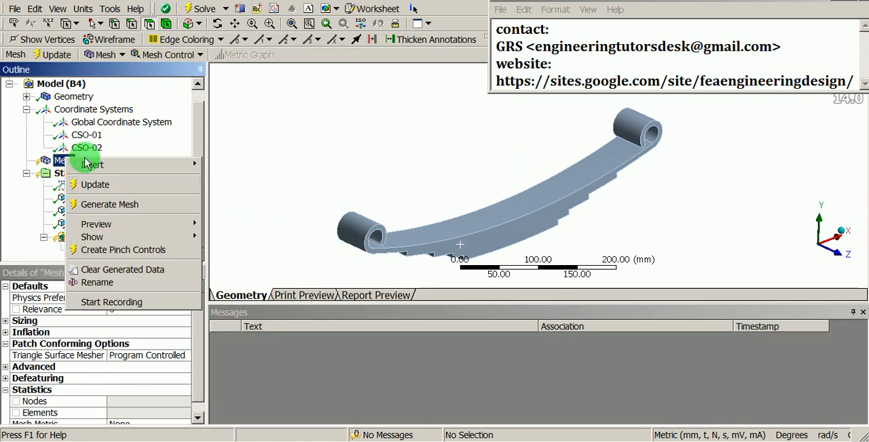
{"action": "mouse_move", "coordinate": [130, 169]}
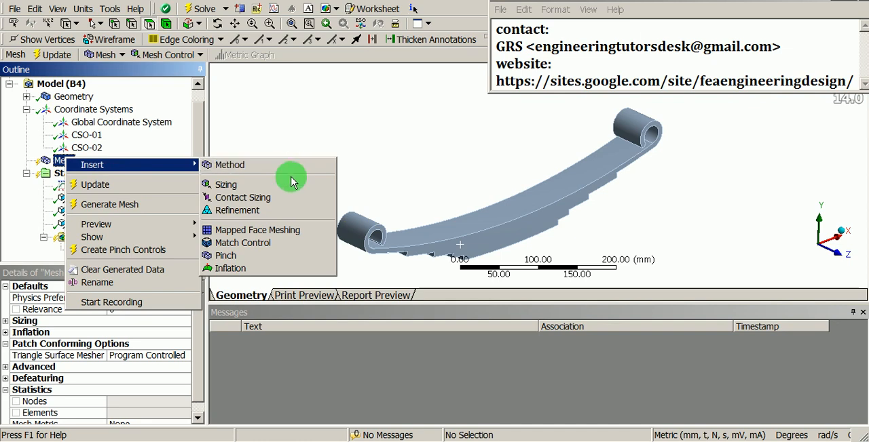
{"action": "left_click", "coordinate": [228, 185]}
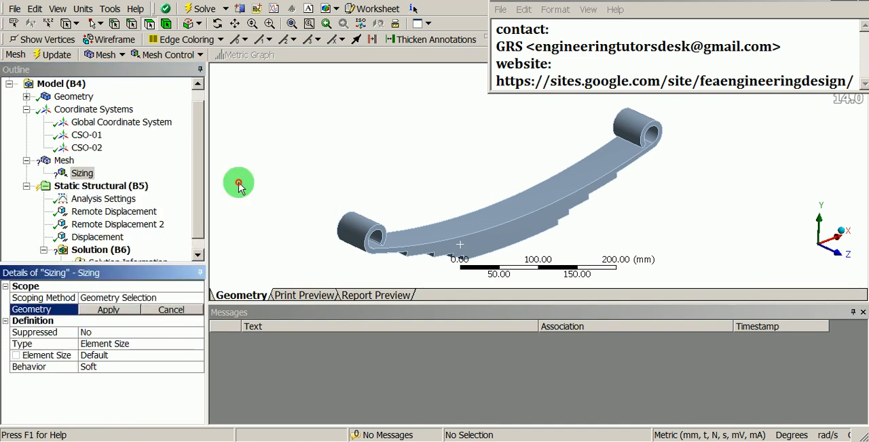
- Scope the mesh sizing control to all faces of the leaf spring
{"action": "middle_click_drag", "start_coordinate": [238, 185], "coordinate": [469, 188]}
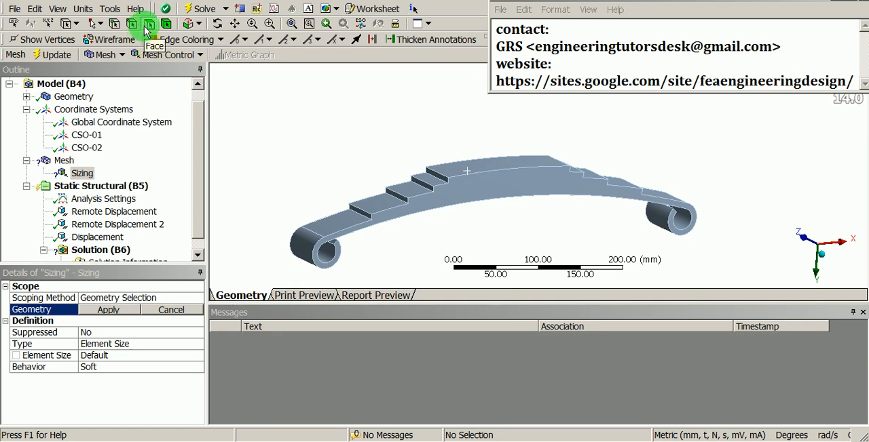
{"action": "left_click", "coordinate": [167, 27]}
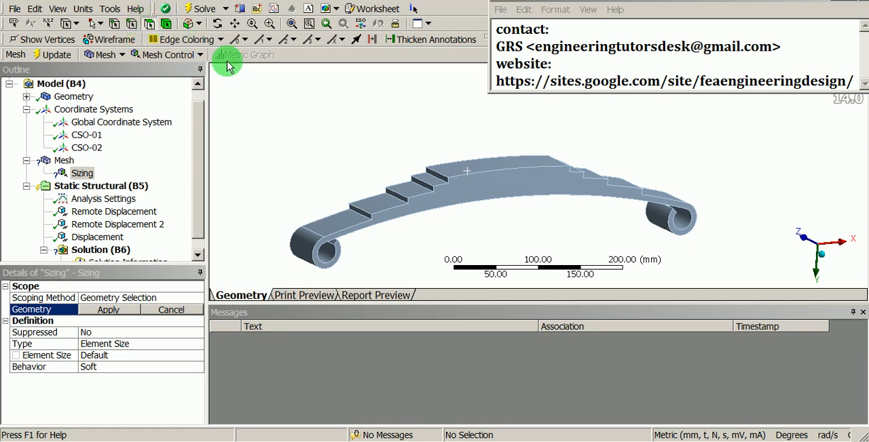
{"action": "right_click", "coordinate": [297, 102]}
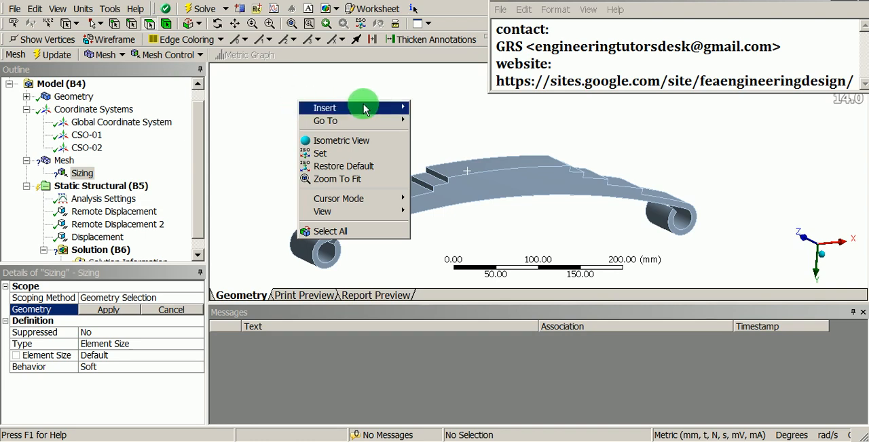
{"action": "left_click", "coordinate": [339, 232]}
{"action": "middle_click_drag", "start_coordinate": [349, 237], "coordinate": [475, 242]}
{"action": "left_click", "coordinate": [234, 296]}
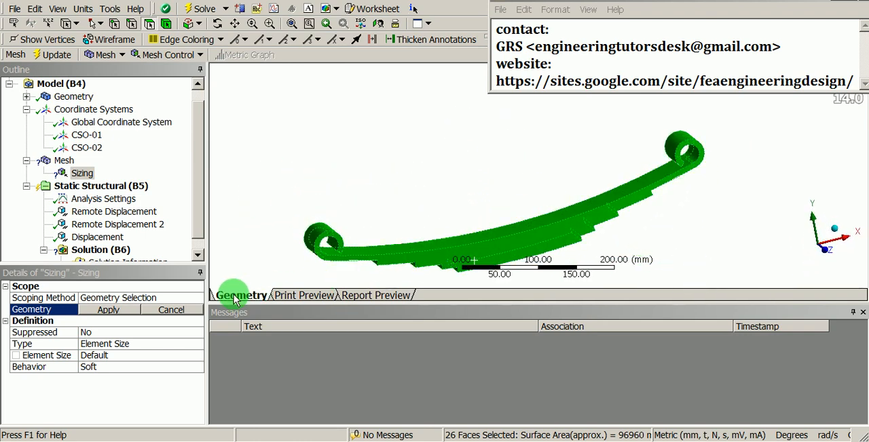
{"action": "left_click", "coordinate": [109, 311]}
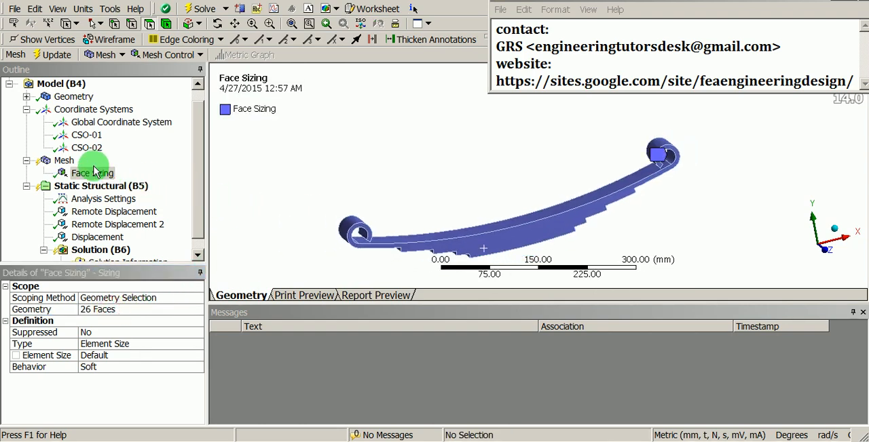
- Generate the leaf spring's mesh with the default face element size and inspect it
{"action": "left_click", "coordinate": [64, 163]}
{"action": "right_click", "coordinate": [64, 163]}
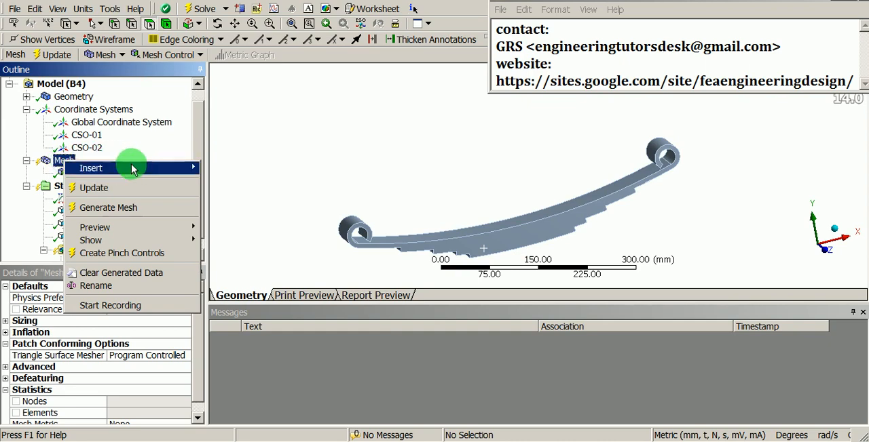
{"action": "left_click", "coordinate": [125, 209]}
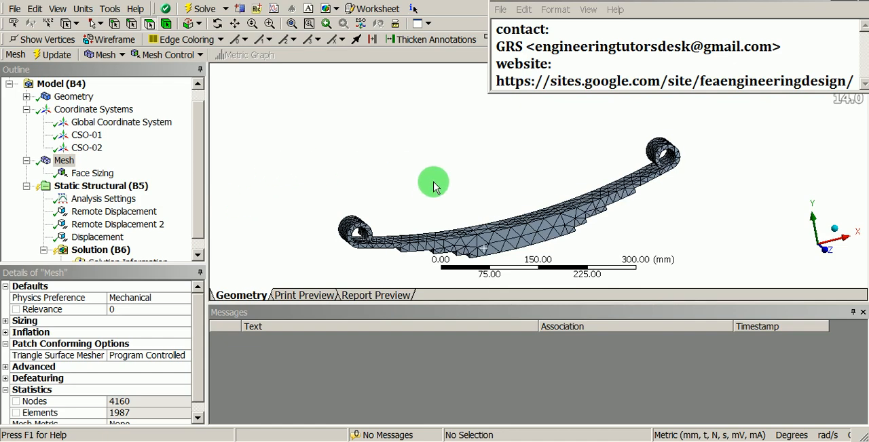
{"action": "middle_click_drag", "start_coordinate": [430, 180], "coordinate": [426, 204]}
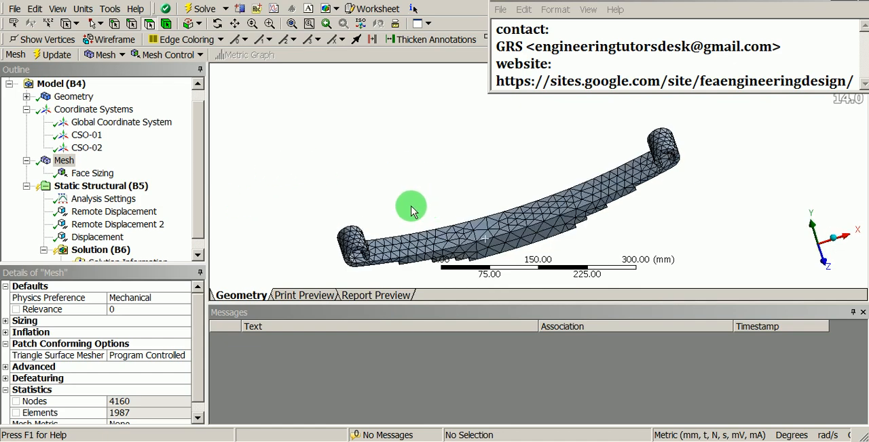
- Regenerate the mesh with a face sizing element size of 5 mm and check its node and element statistics
{"action": "left_click", "coordinate": [103, 173]}
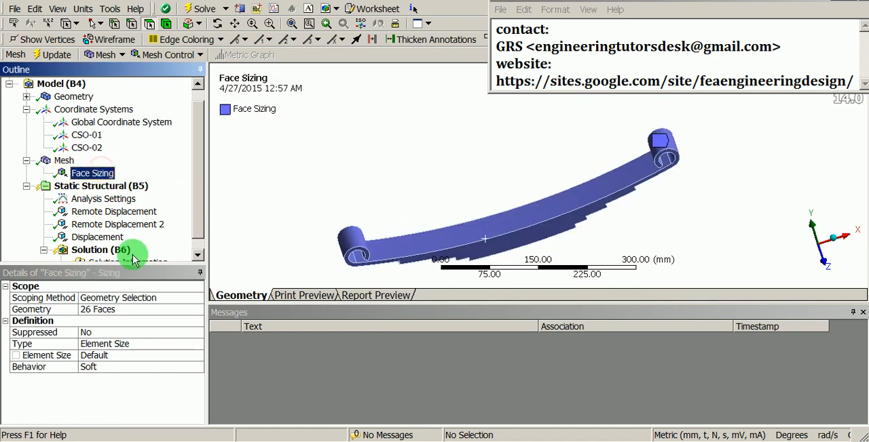
{"action": "left_click", "coordinate": [125, 356]}
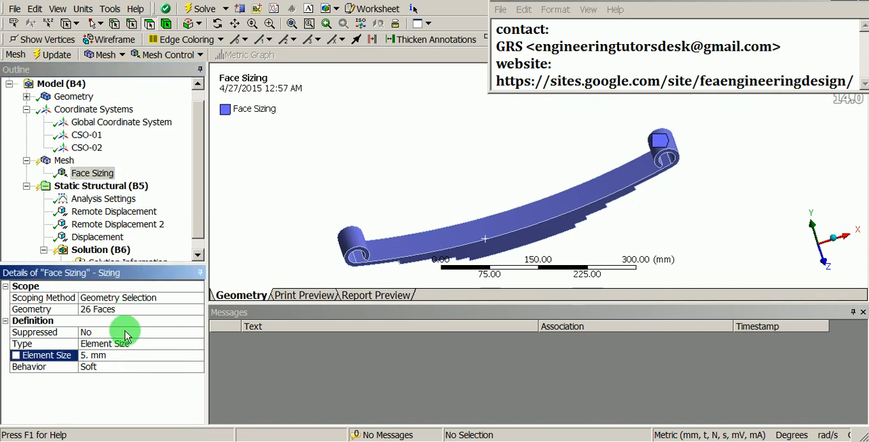
{"action": "right_click", "coordinate": [63, 163]}
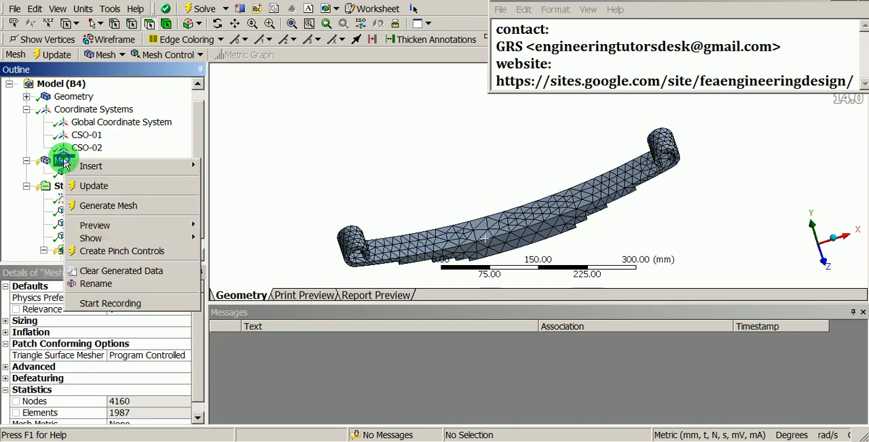
{"action": "left_click", "coordinate": [114, 205]}
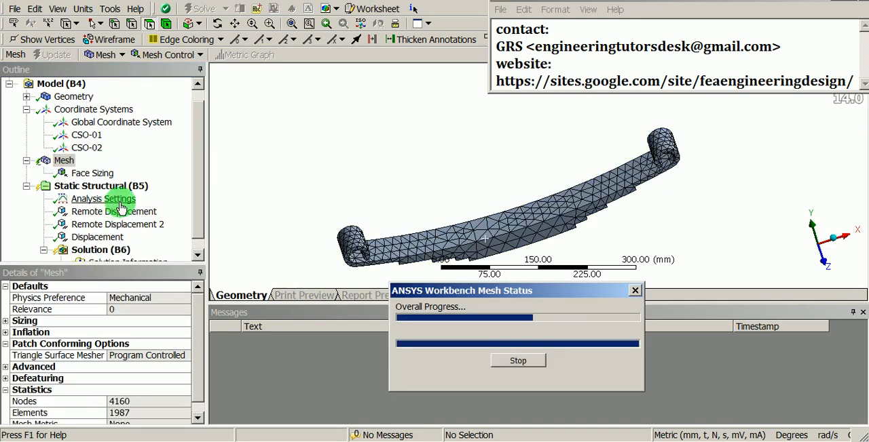
{"action": "middle_click_drag", "start_coordinate": [406, 196], "coordinate": [495, 190]}
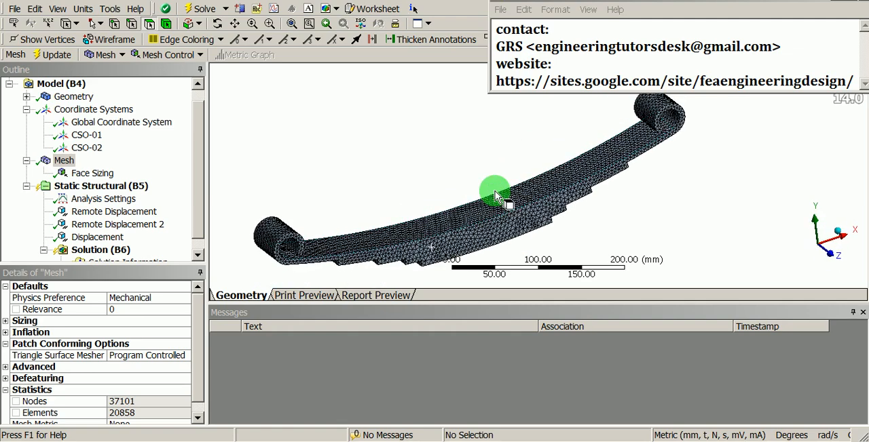
{"action": "left_click", "coordinate": [65, 161]}
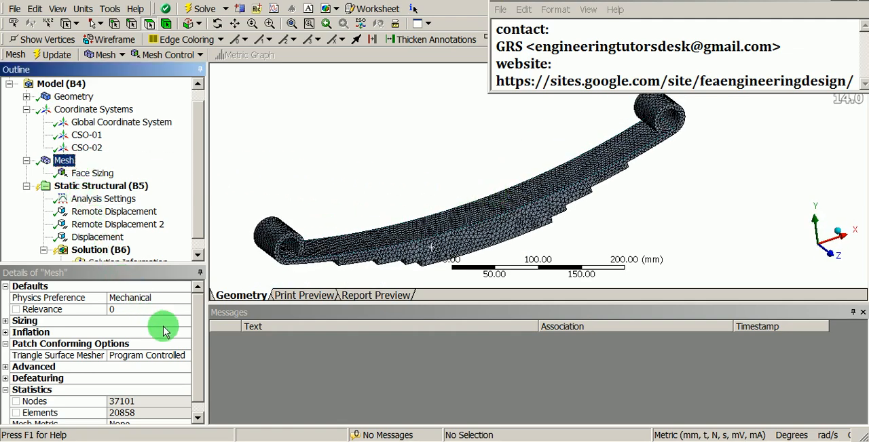
{"action": "left_click", "coordinate": [200, 332]}
{"action": "scroll", "coordinate": [203, 353], "scroll_direction": "down", "scroll_amount": 1}
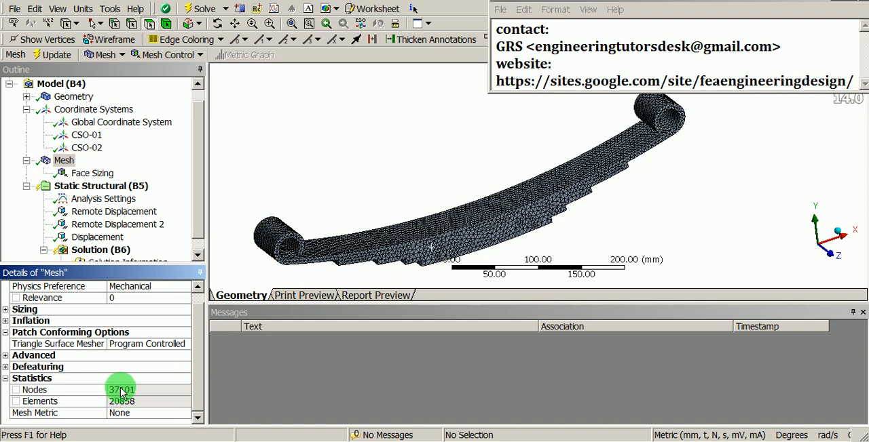
- Solve the static structural analysis of the leaf spring
{"action": "left_click", "coordinate": [198, 197]}
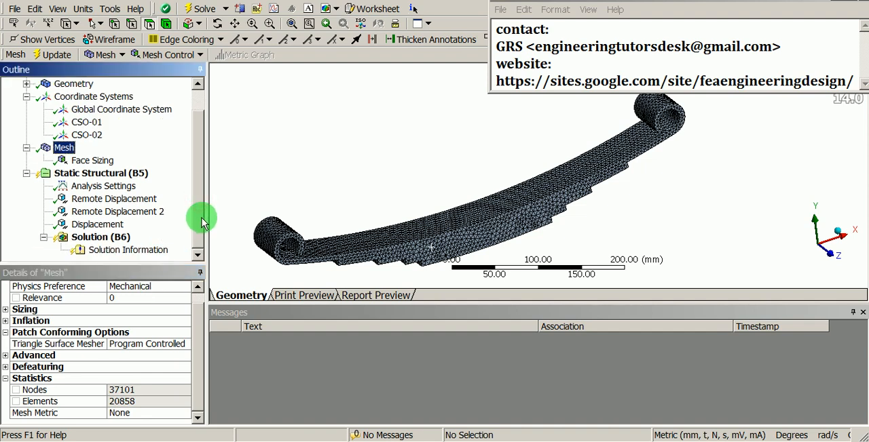
{"action": "middle_click_drag", "start_coordinate": [496, 148], "coordinate": [509, 162]}
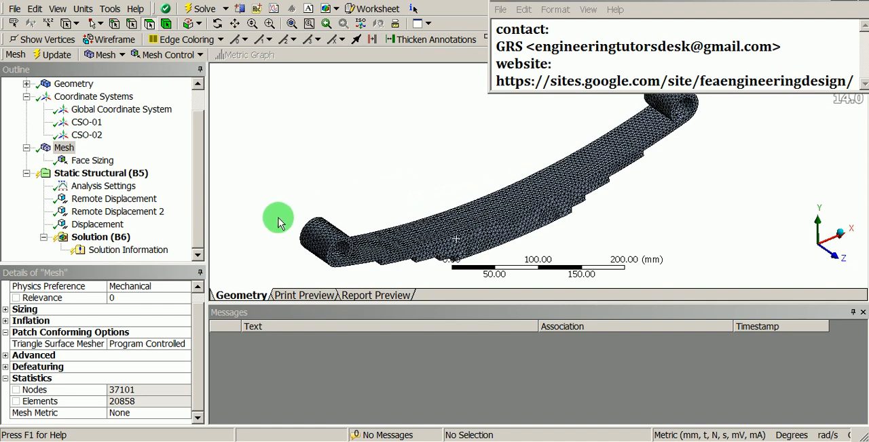
{"action": "left_click", "coordinate": [112, 243]}
{"action": "right_click", "coordinate": [113, 244]}
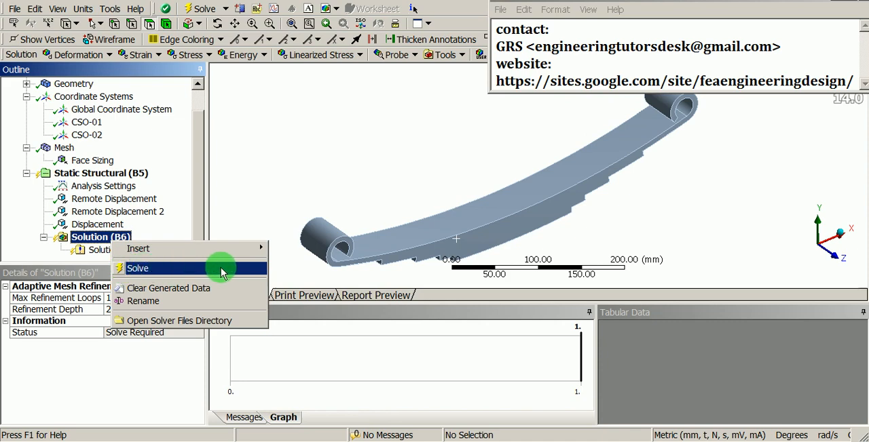
{"action": "left_click", "coordinate": [161, 270]}
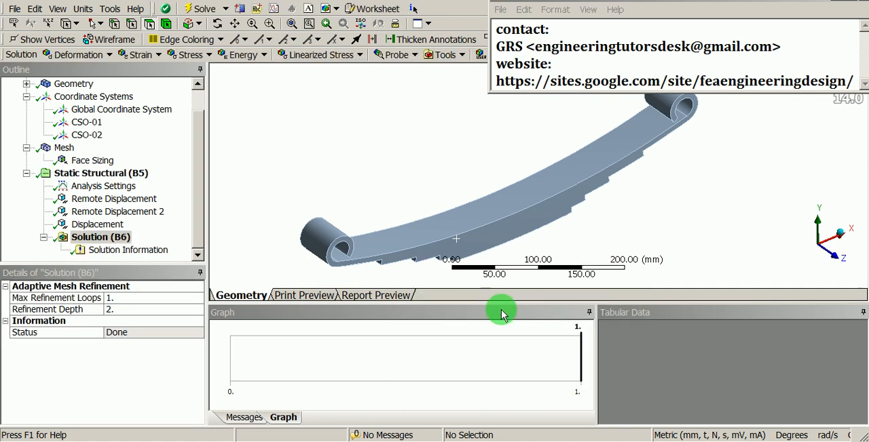
- Insert a total deformation result for all bodies into the solution and evaluate it
{"action": "scroll", "coordinate": [509, 204], "scroll_direction": "down", "scroll_amount": 3}
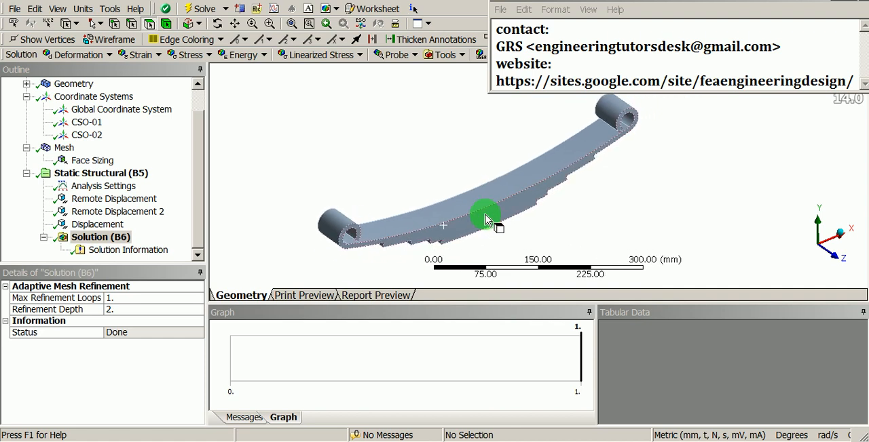
{"action": "right_click", "coordinate": [106, 237]}
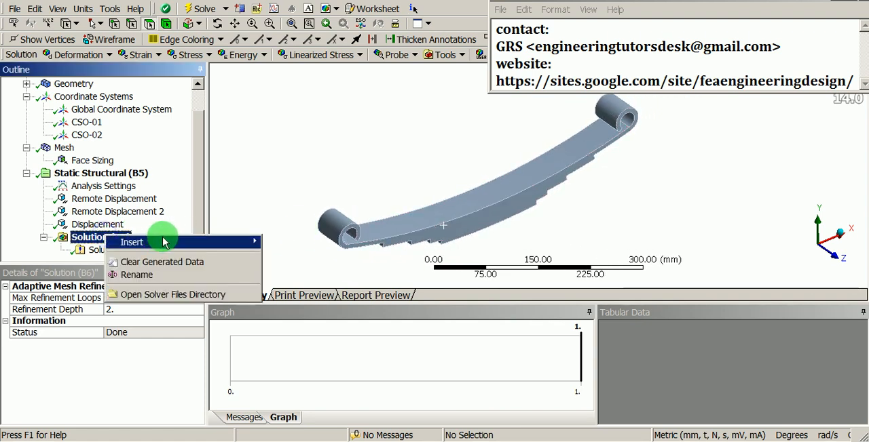
{"action": "mouse_move", "coordinate": [165, 241]}
{"action": "mouse_move", "coordinate": [339, 255]}
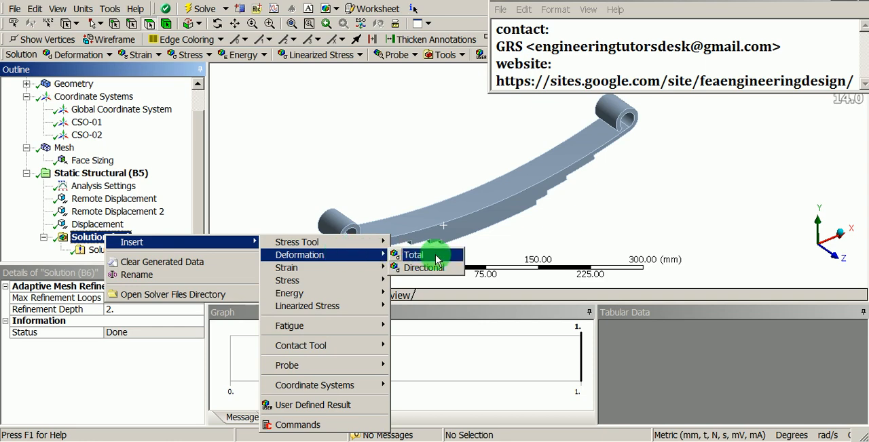
{"action": "left_click", "coordinate": [414, 255]}
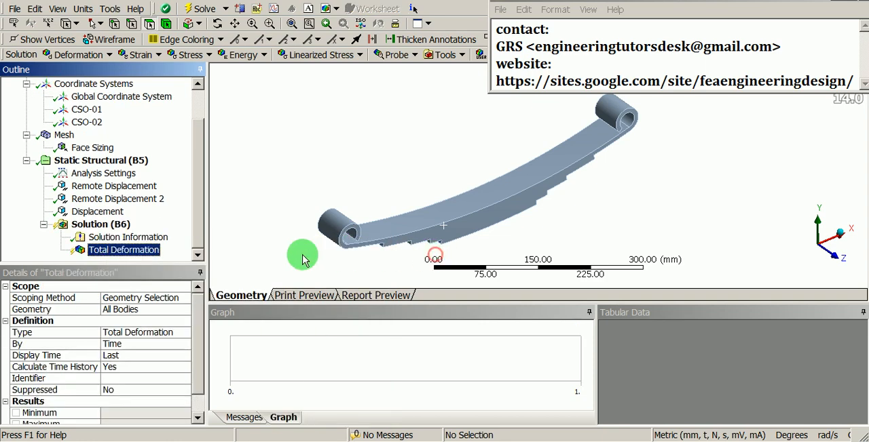
{"action": "right_click", "coordinate": [120, 254]}
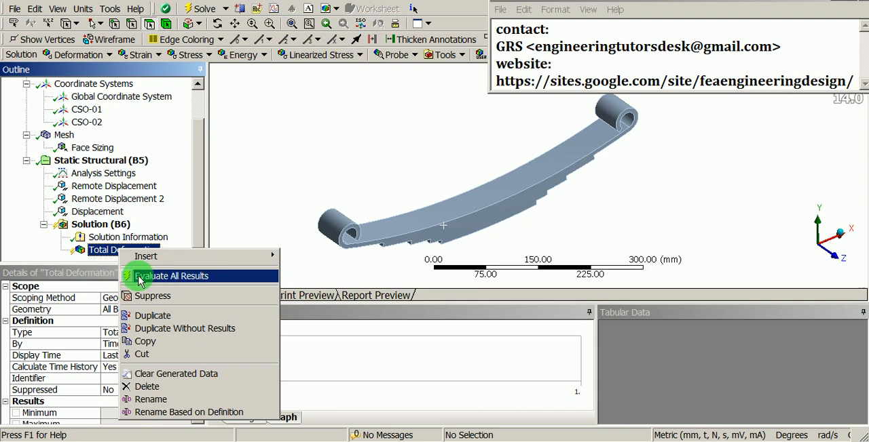
{"action": "left_click", "coordinate": [195, 277]}
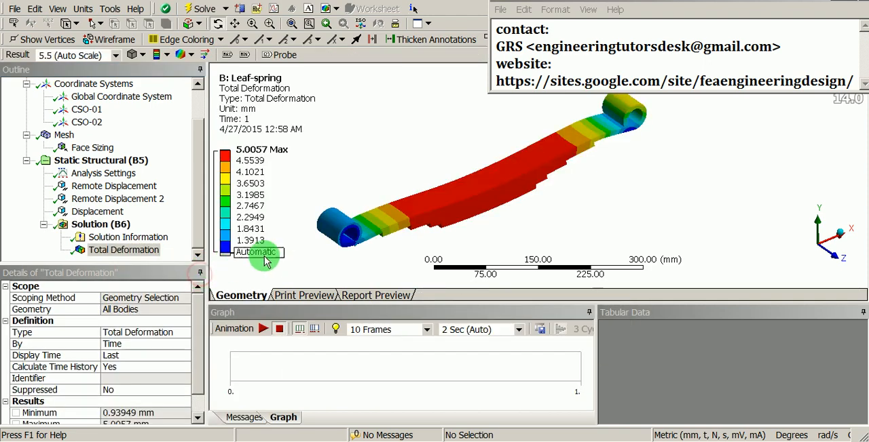
- Inspect the total deformation plot from several angles and set its deformation scale to 1.0 (True Scale)
{"action": "left_click_drag", "start_coordinate": [431, 159], "coordinate": [551, 225]}
{"action": "middle_click_drag", "start_coordinate": [550, 225], "coordinate": [500, 184]}
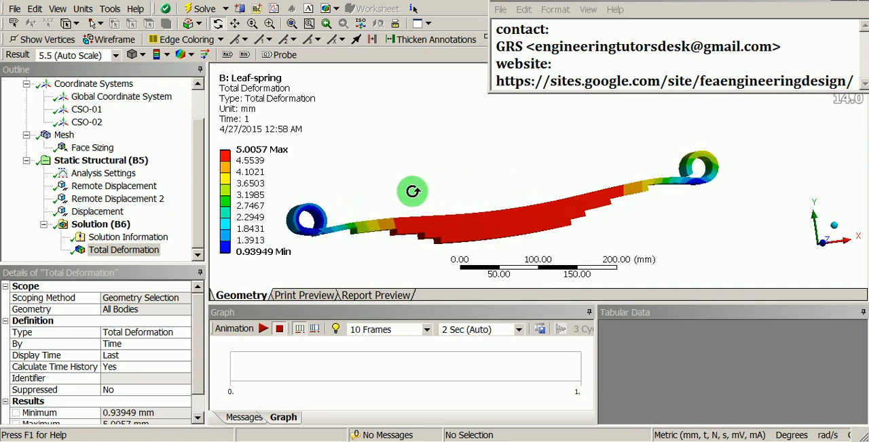
{"action": "middle_click_drag", "start_coordinate": [411, 190], "coordinate": [438, 173], "text": "ctrl"}
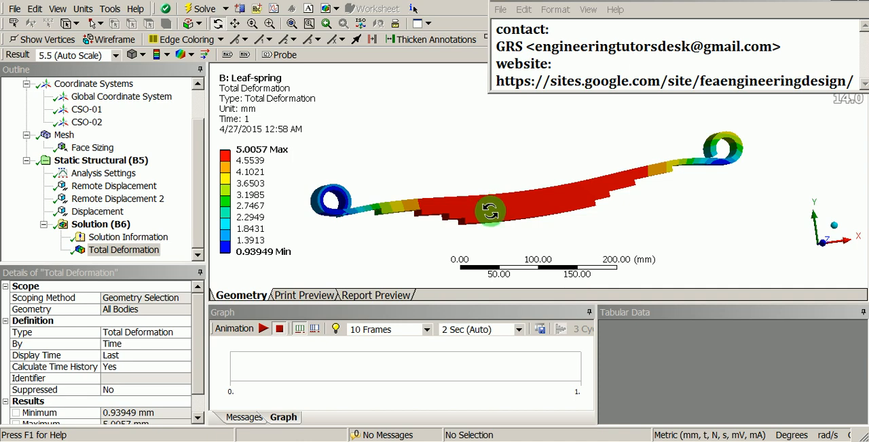
{"action": "middle_click_drag", "start_coordinate": [522, 225], "coordinate": [531, 207], "text": "shift"}
{"action": "middle_click_drag", "start_coordinate": [456, 193], "coordinate": [499, 214], "text": "ctrl"}
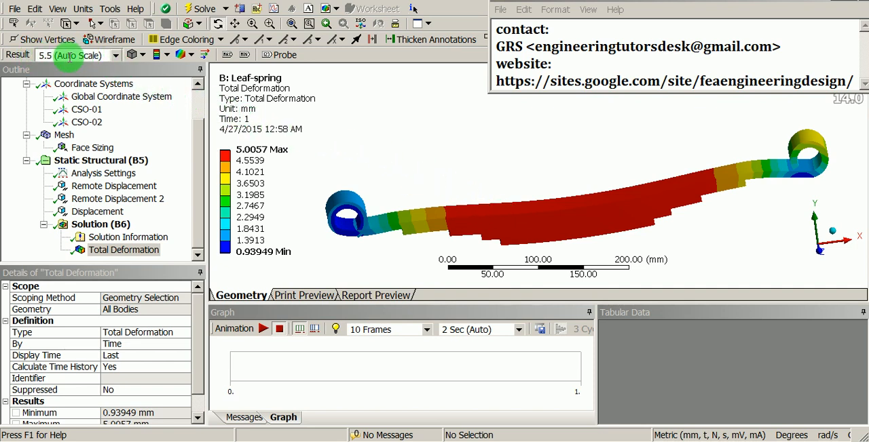
{"action": "left_click", "coordinate": [115, 57]}
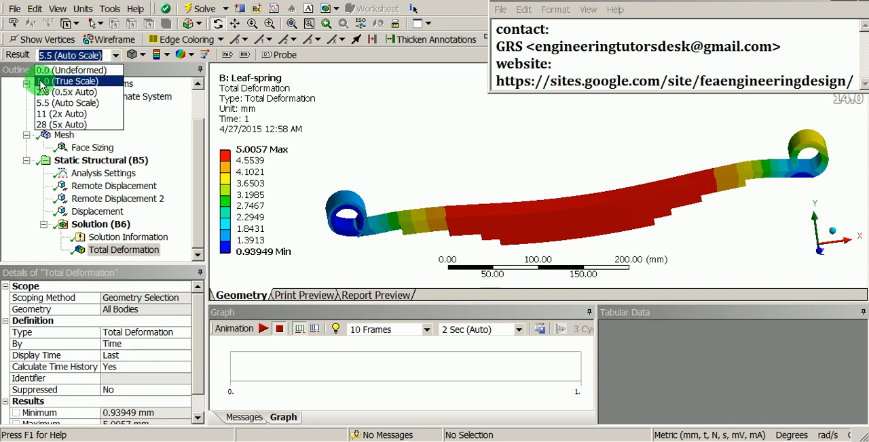
{"action": "left_click", "coordinate": [91, 81]}
- Show the total deformation plot in the front view and play its animation
{"action": "scroll", "coordinate": [434, 163], "scroll_direction": "down", "scroll_amount": 2}
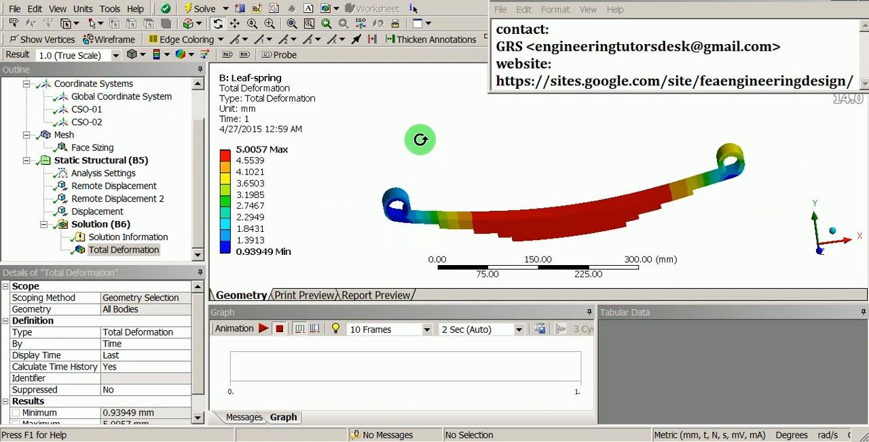
{"action": "right_click", "coordinate": [411, 104]}
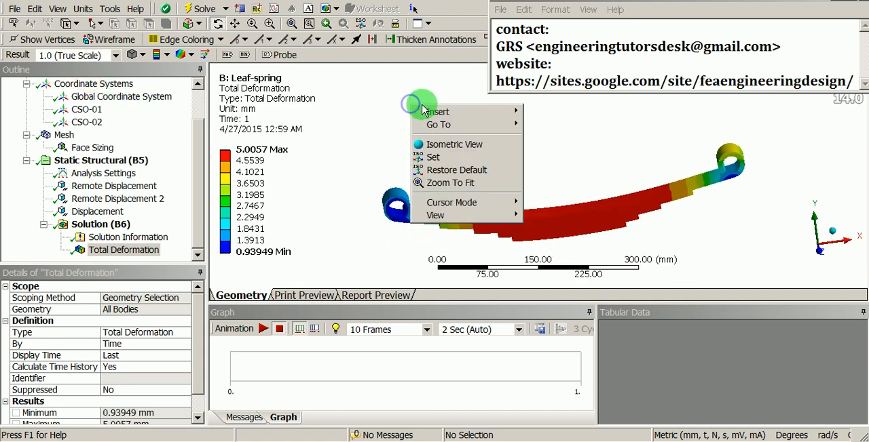
{"action": "left_click", "coordinate": [478, 216]}
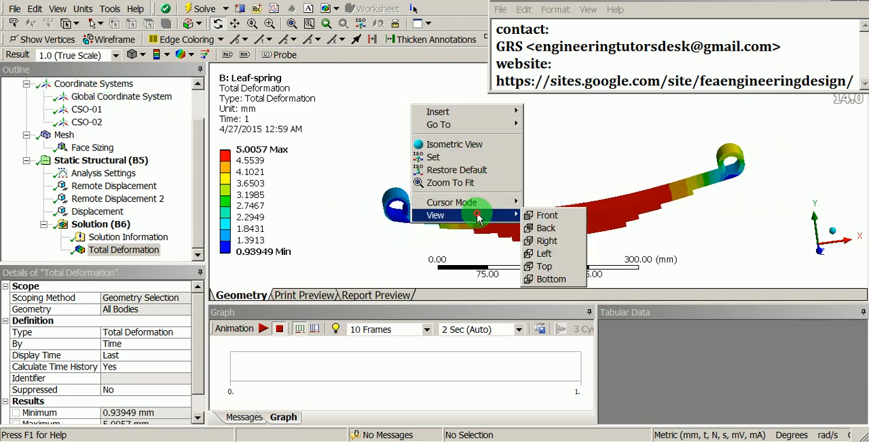
{"action": "left_click", "coordinate": [546, 216]}
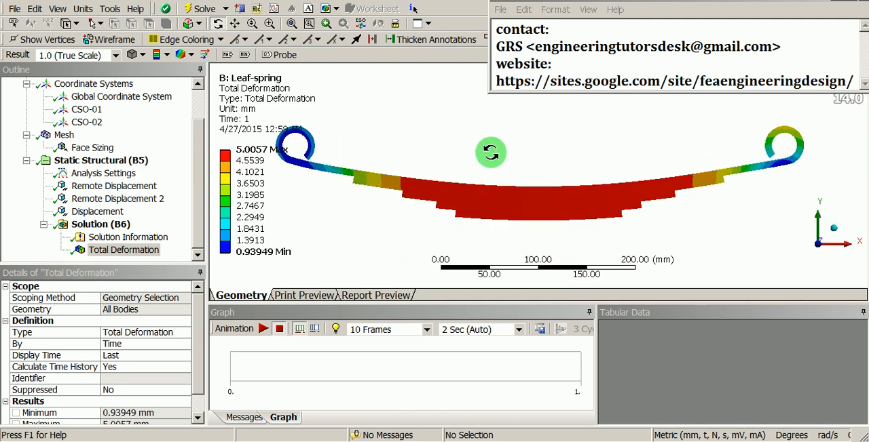
{"action": "mouse_move", "coordinate": [490, 153]}
{"action": "left_mouse_down"}
{"action": "mouse_move", "coordinate": [536, 179]}
{"action": "mouse_move", "coordinate": [521, 181]}
{"action": "left_mouse_up"}
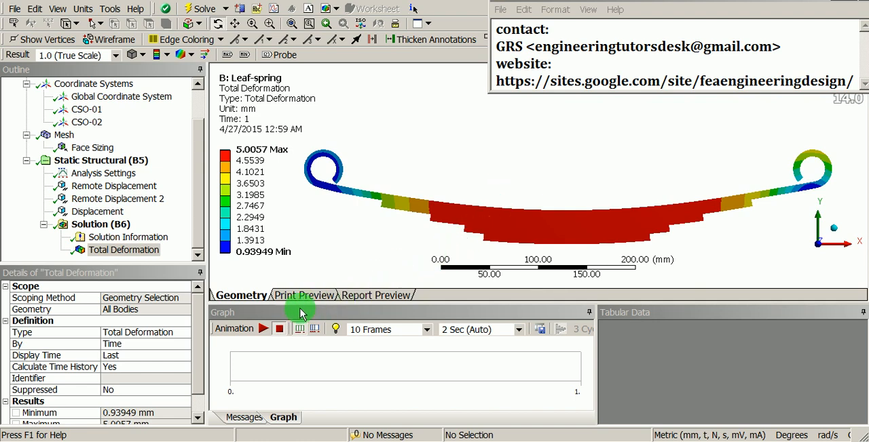
{"action": "left_click", "coordinate": [264, 329]}
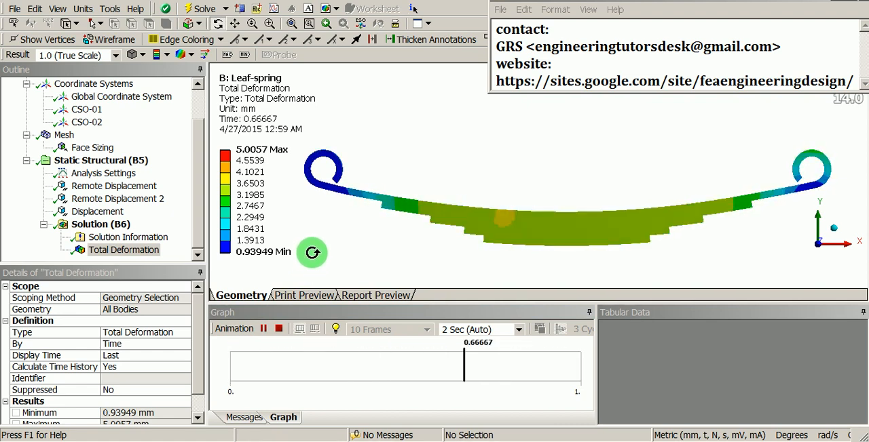
- Try the 11 (2x Auto) deformation scale and settle on 2.8 (0.5x Auto) for the total deformation plot
{"action": "left_click", "coordinate": [117, 55]}
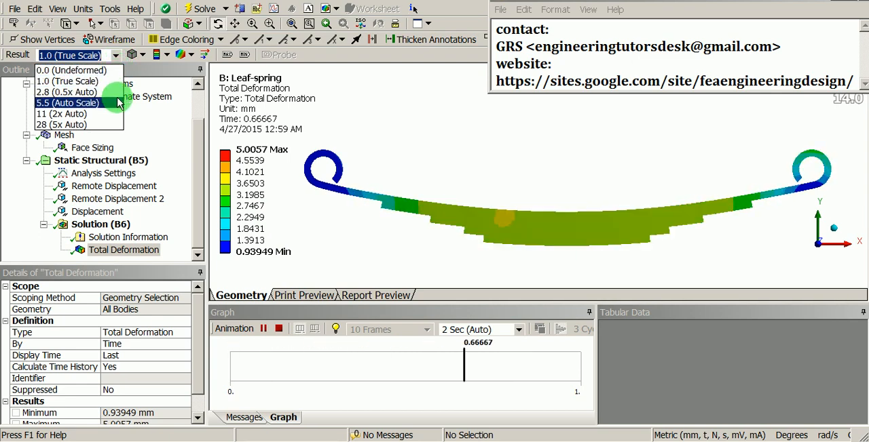
{"action": "left_click", "coordinate": [63, 116]}
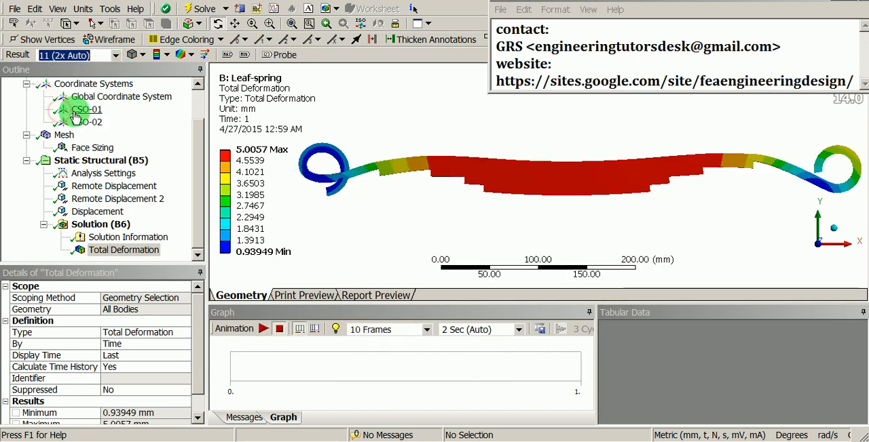
{"action": "left_click", "coordinate": [116, 55]}
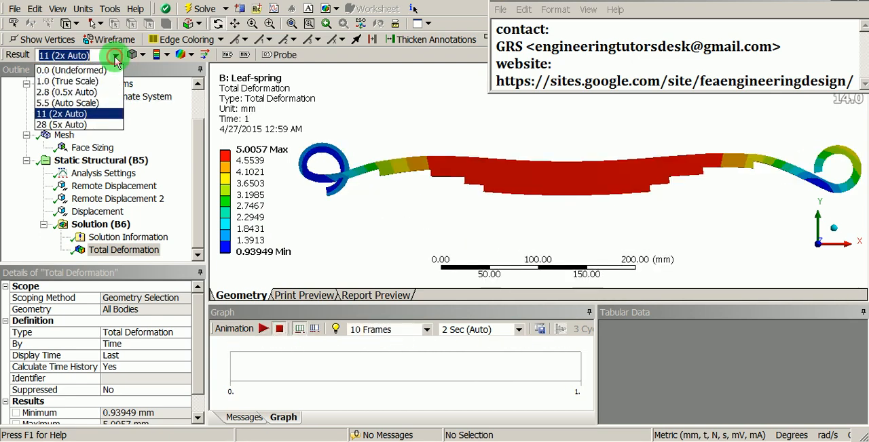
{"action": "left_click", "coordinate": [75, 91]}
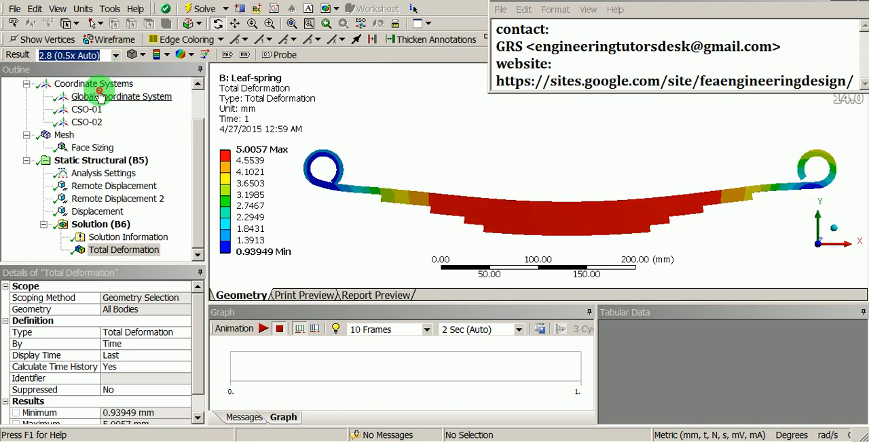
- Set the total deformation animation to 100 frames over 10 seconds and play it
{"action": "left_click_drag", "start_coordinate": [501, 186], "coordinate": [347, 272]}
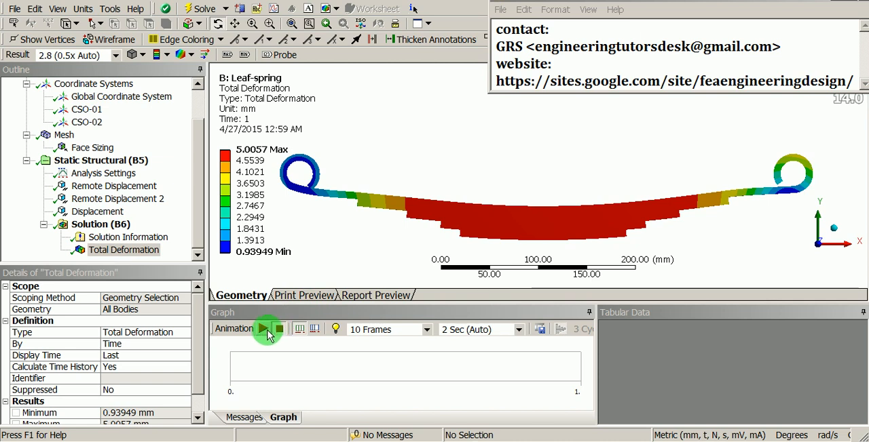
{"action": "left_click", "coordinate": [427, 330]}
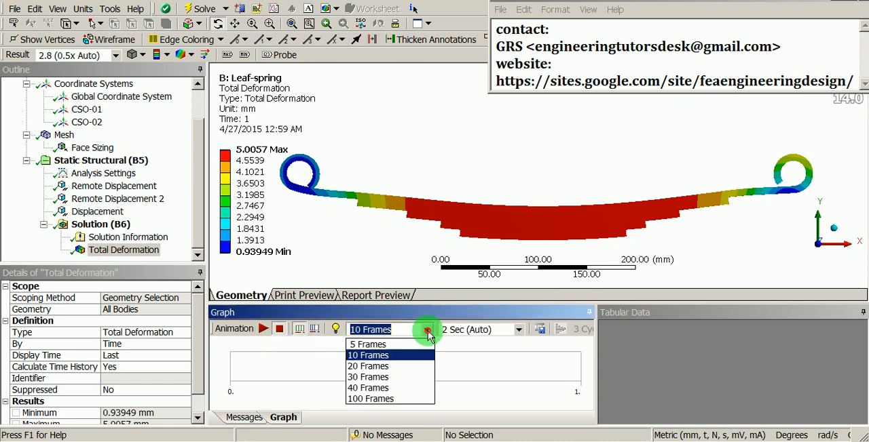
{"action": "left_click", "coordinate": [414, 399]}
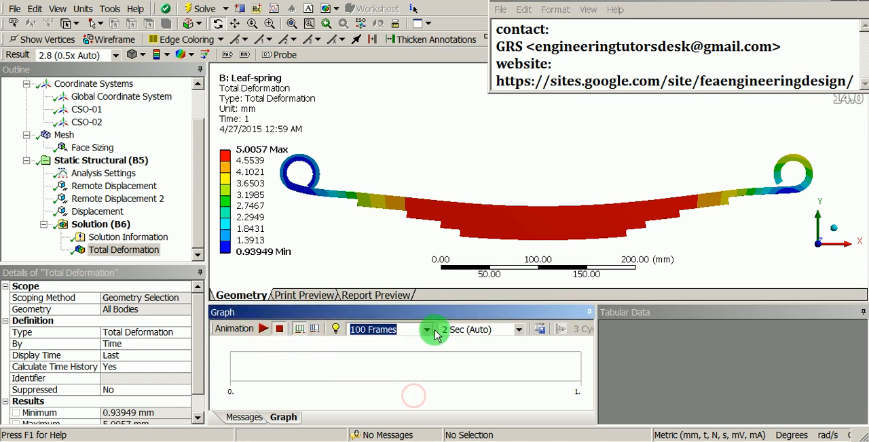
{"action": "left_click", "coordinate": [519, 330]}
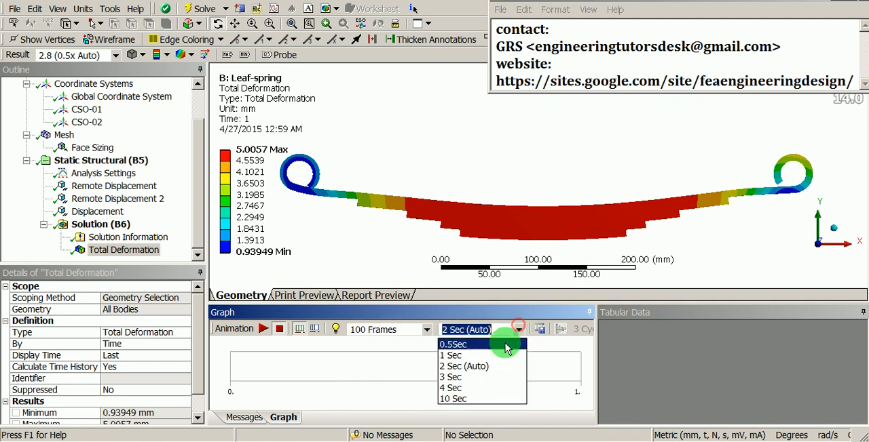
{"action": "left_click", "coordinate": [484, 400]}
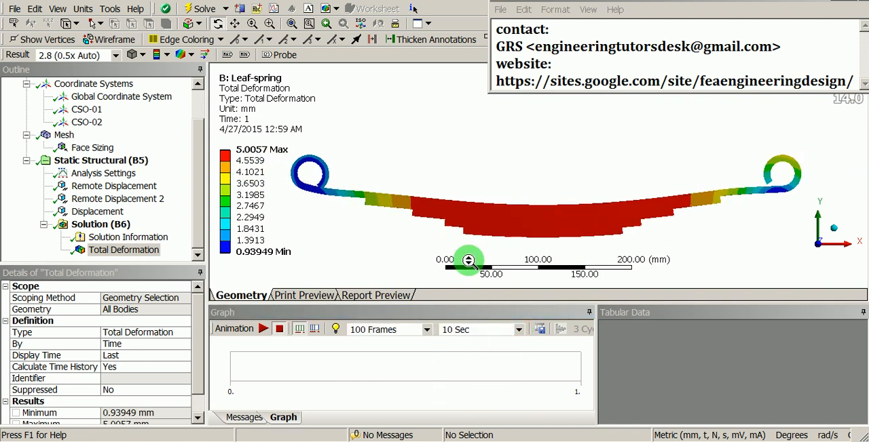
{"action": "left_click", "coordinate": [263, 329]}
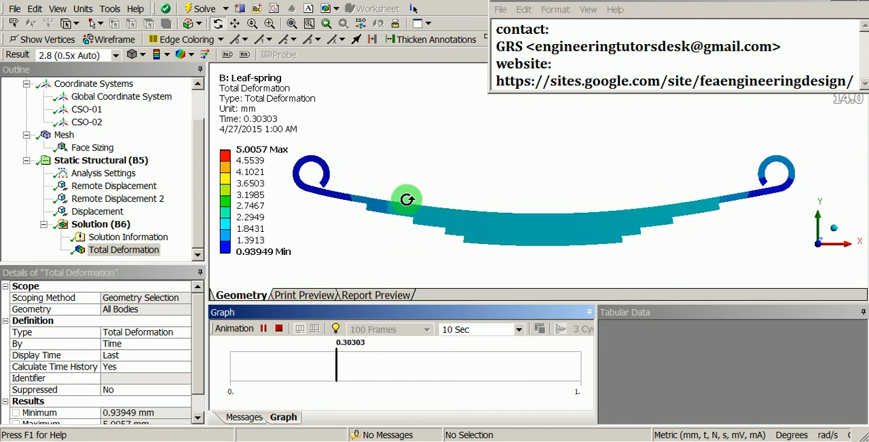
- Examine the animated deformation up close at each eye of the leaf spring and across the whole spring
{"action": "scroll", "coordinate": [413, 123], "scroll_direction": "up", "scroll_amount": 5}
{"action": "left_click_drag", "start_coordinate": [413, 122], "coordinate": [555, 177]}
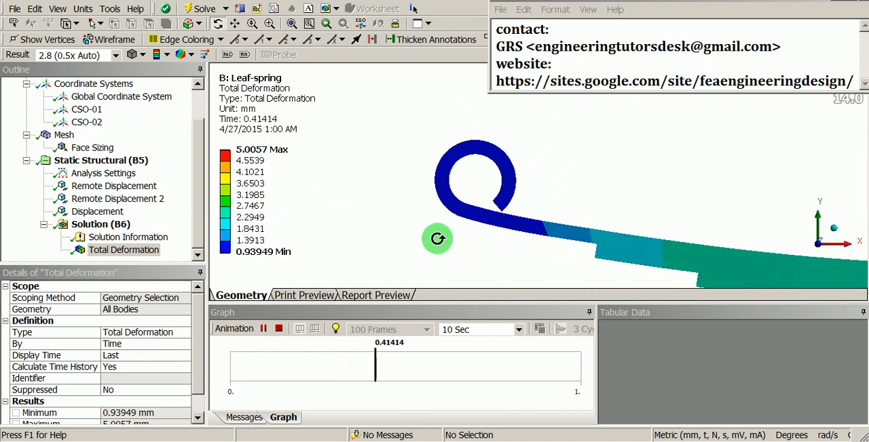
{"action": "scroll", "coordinate": [495, 171], "scroll_direction": "up", "scroll_amount": 3}
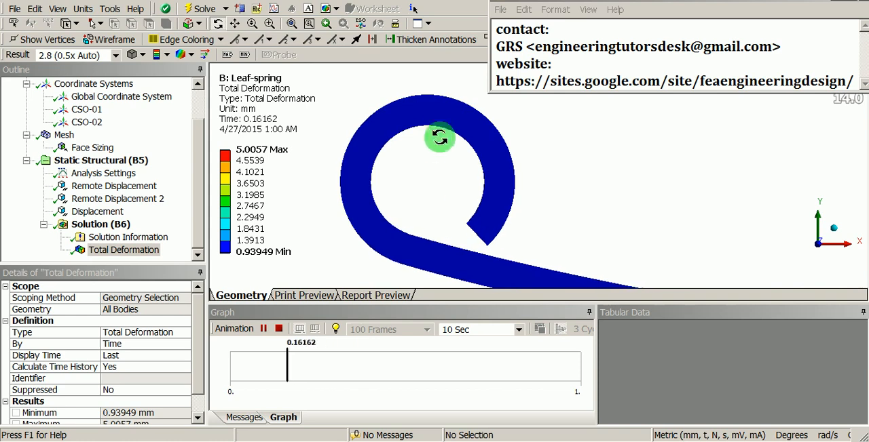
{"action": "middle_click_drag", "start_coordinate": [446, 106], "coordinate": [509, 184], "text": "shift"}
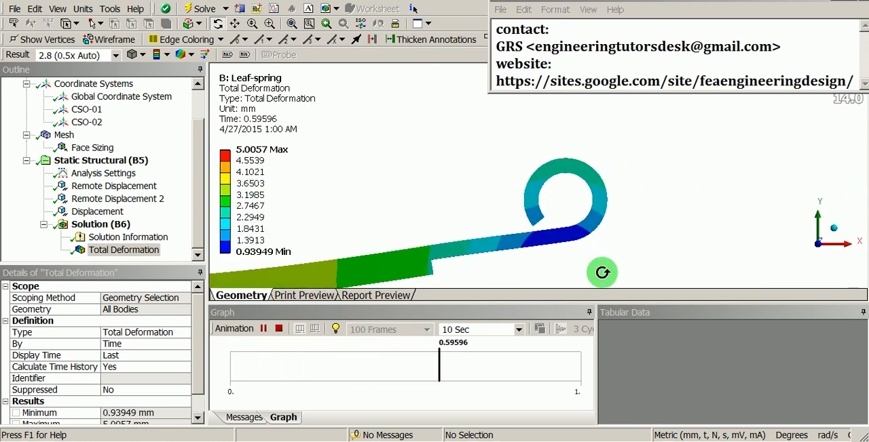
{"action": "middle_click_drag", "start_coordinate": [602, 271], "coordinate": [613, 205], "text": "shift"}
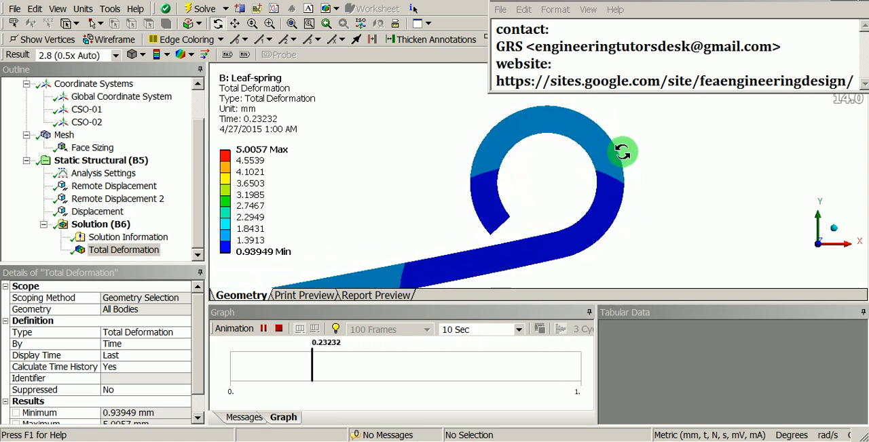
{"action": "middle_click_drag", "start_coordinate": [627, 156], "coordinate": [605, 220], "text": "shift"}
{"action": "middle_click_drag", "start_coordinate": [385, 180], "coordinate": [617, 187], "text": "ctrl"}
{"action": "middle_click_drag", "start_coordinate": [502, 204], "coordinate": [545, 193], "text": "ctrl"}
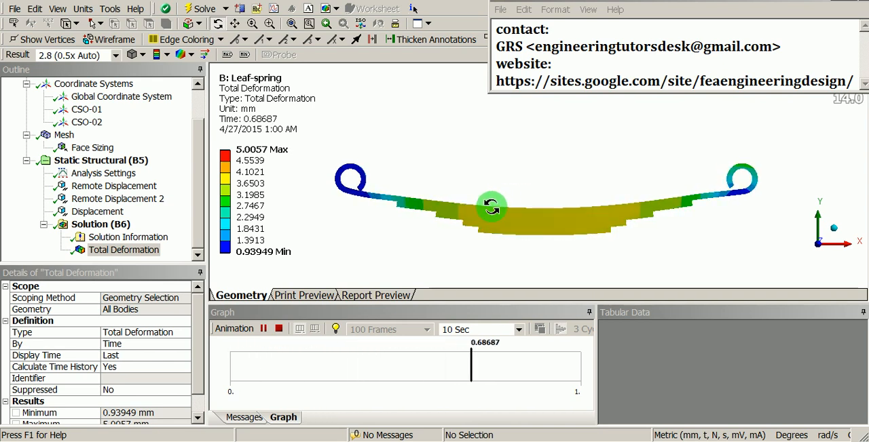
- Add an equivalent (von-Mises) stress result to the solution
{"action": "right_click", "coordinate": [95, 225]}
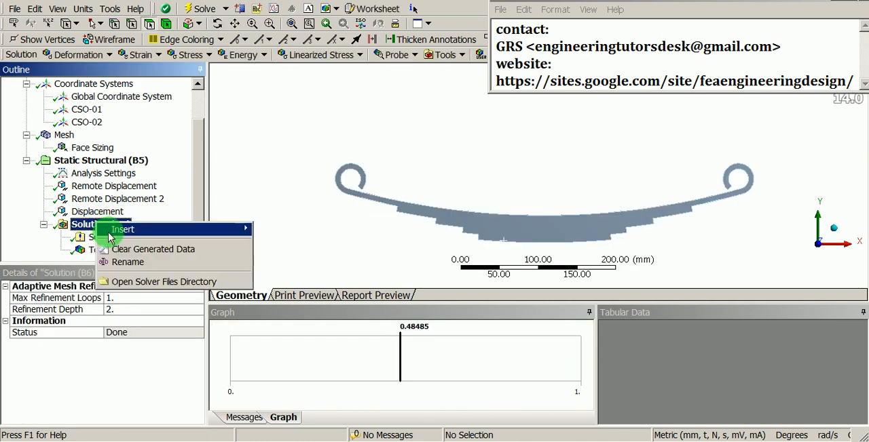
{"action": "mouse_move", "coordinate": [110, 236]}
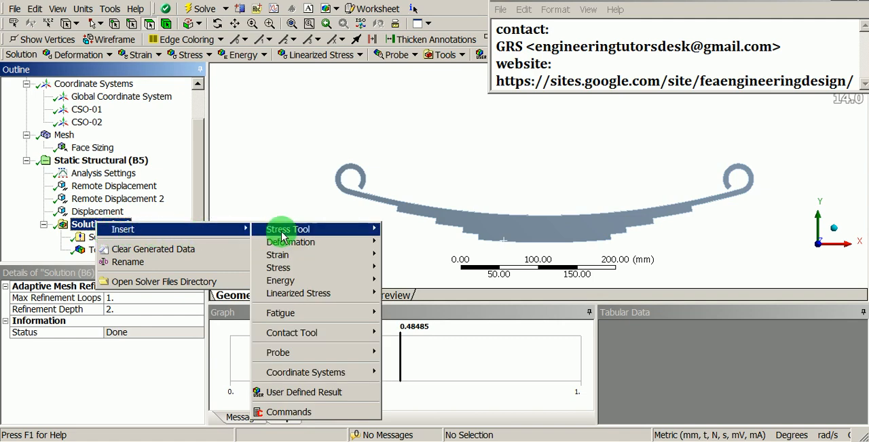
{"action": "mouse_move", "coordinate": [283, 236]}
{"action": "mouse_move", "coordinate": [299, 273]}
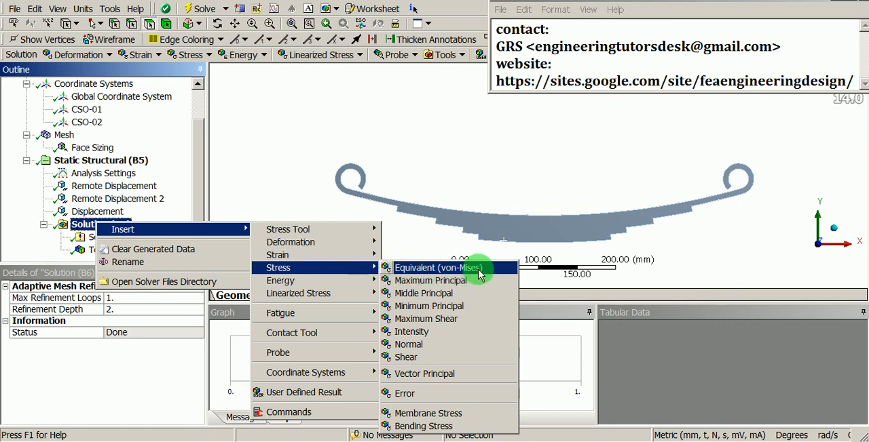
{"action": "left_click", "coordinate": [436, 268]}
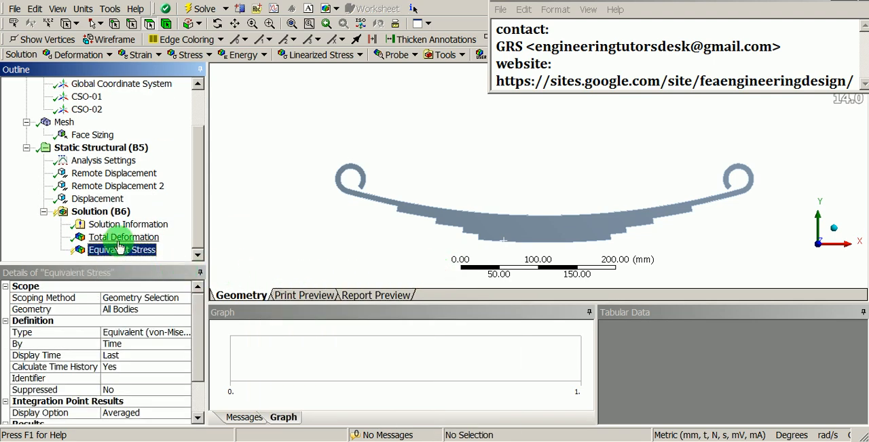
- Add an equivalent (von-Mises) elastic strain result to the solution
{"action": "right_click", "coordinate": [107, 214]}
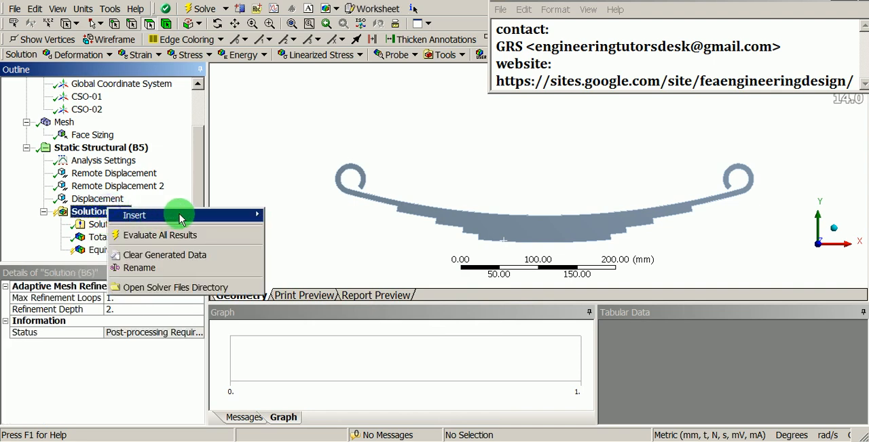
{"action": "mouse_move", "coordinate": [178, 215]}
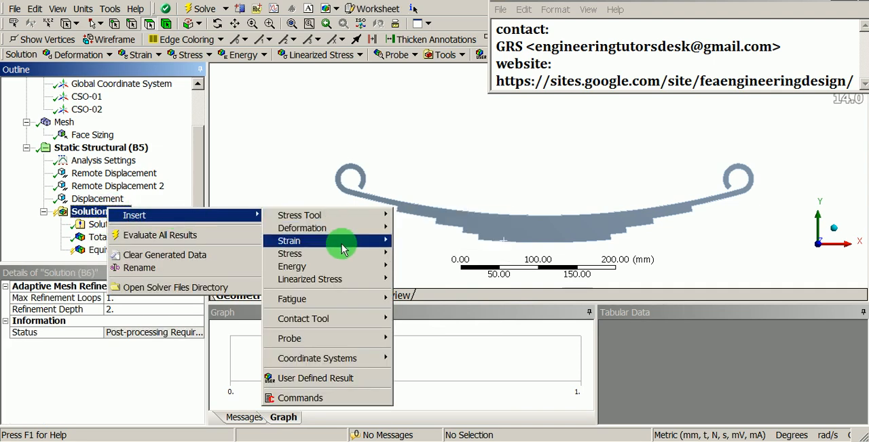
{"action": "mouse_move", "coordinate": [341, 247]}
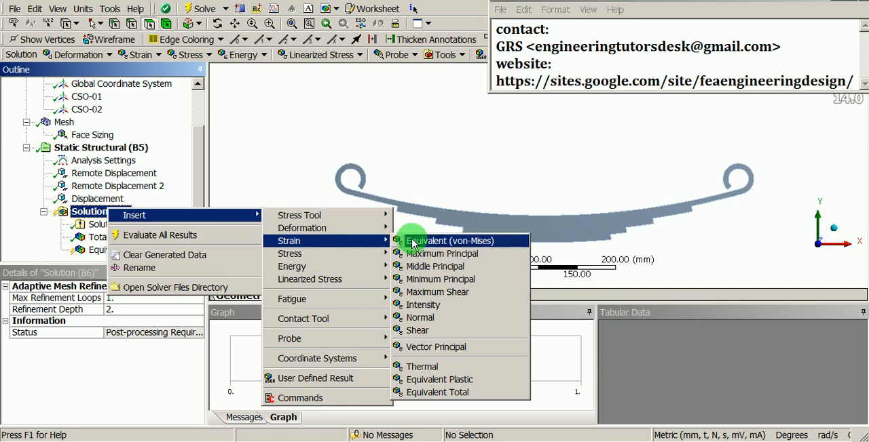
{"action": "left_click", "coordinate": [488, 248]}
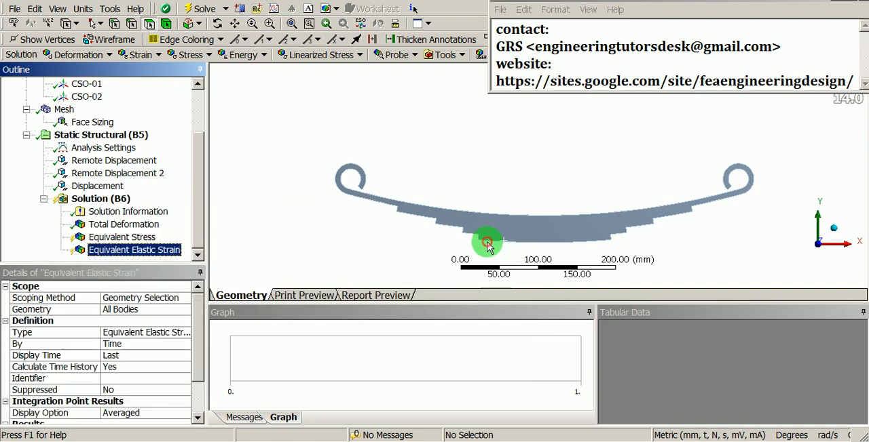
- Evaluate all results of the solution
{"action": "left_click", "coordinate": [122, 202]}
{"action": "right_click", "coordinate": [123, 204]}
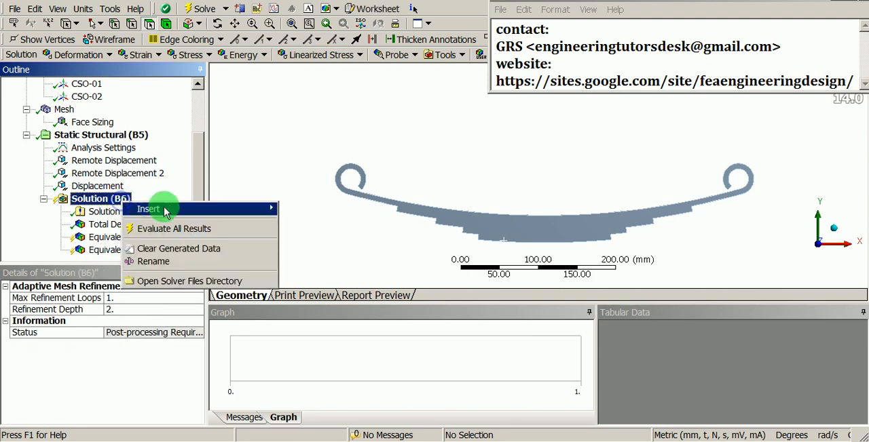
{"action": "left_click", "coordinate": [214, 229]}
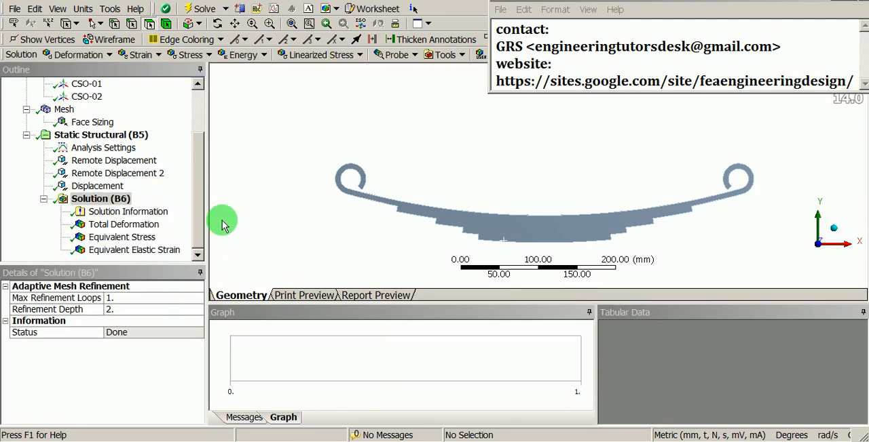
- View the equivalent stress plot at an angle, followed by the equivalent elastic strain plot
{"action": "left_click", "coordinate": [122, 236]}
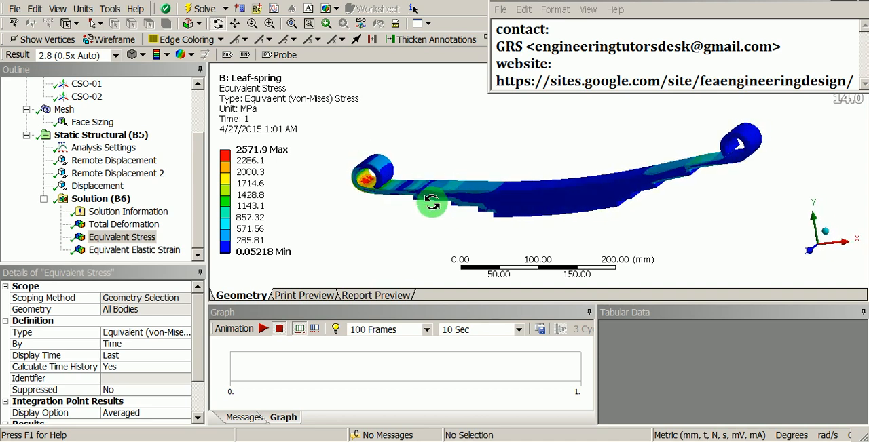
{"action": "left_click_drag", "start_coordinate": [431, 203], "coordinate": [472, 127]}
{"action": "left_click", "coordinate": [144, 251]}
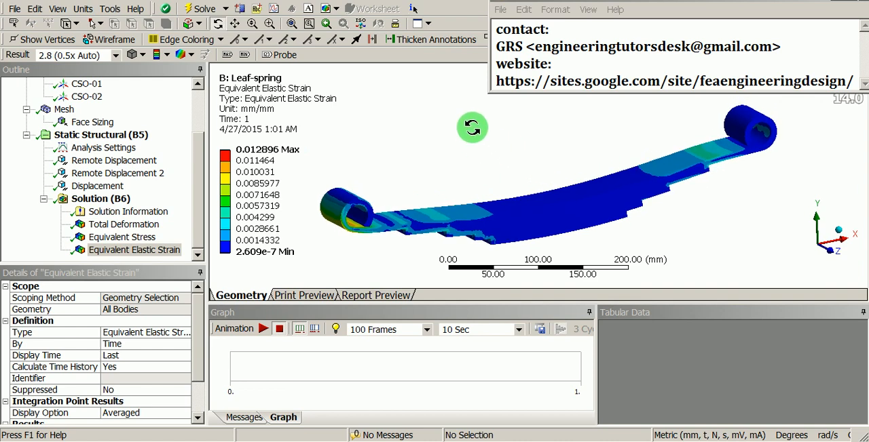
- Split the graphics area into two vertical viewports and adjust the position of the spring's strain plot in them
{"action": "left_click", "coordinate": [428, 25]}
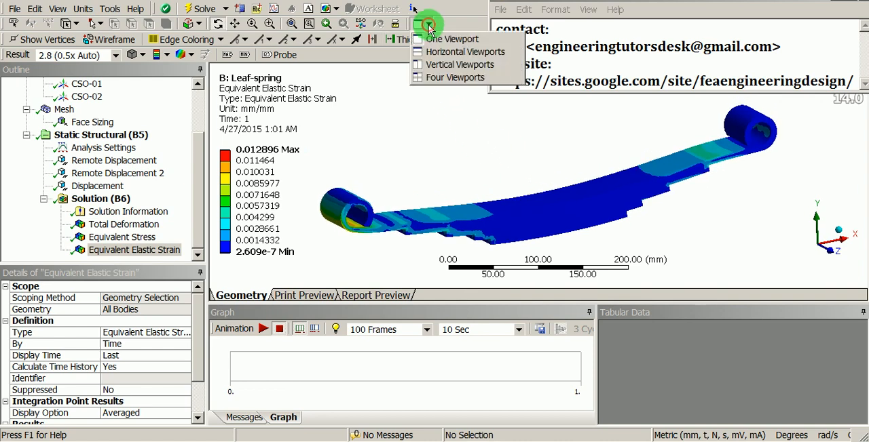
{"action": "left_click", "coordinate": [429, 66]}
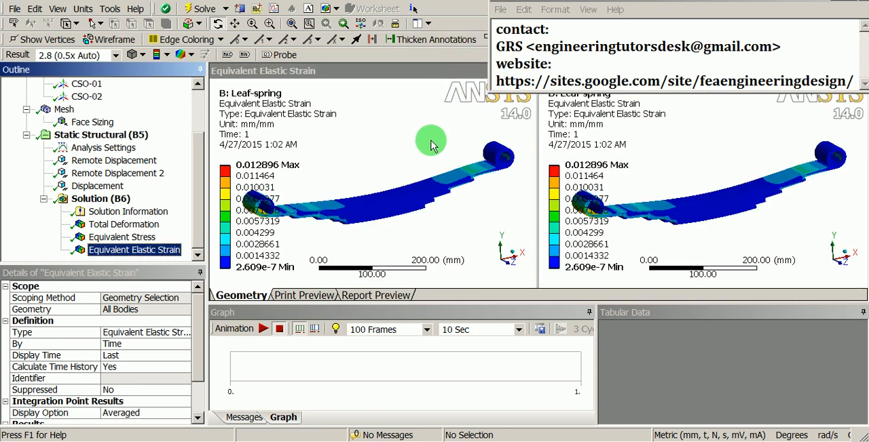
{"action": "middle_click_drag", "start_coordinate": [433, 145], "coordinate": [409, 153]}
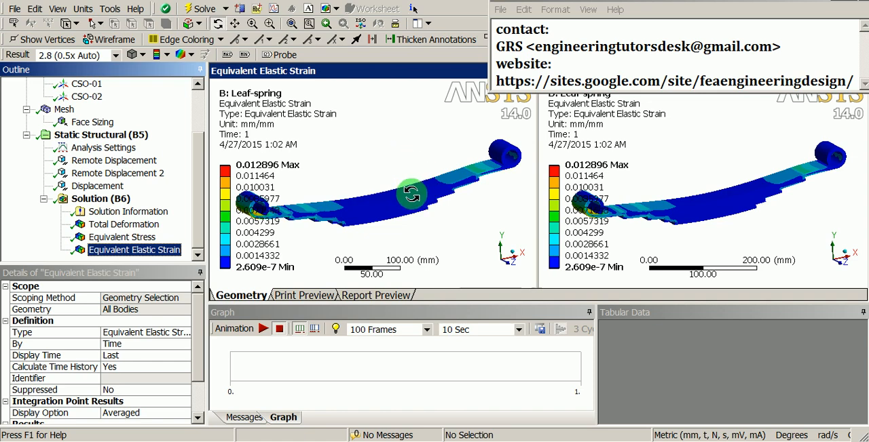
{"action": "middle_click_drag", "start_coordinate": [413, 194], "coordinate": [424, 195], "text": "ctrl"}
{"action": "middle_click_drag", "start_coordinate": [670, 232], "coordinate": [683, 232], "text": "ctrl"}
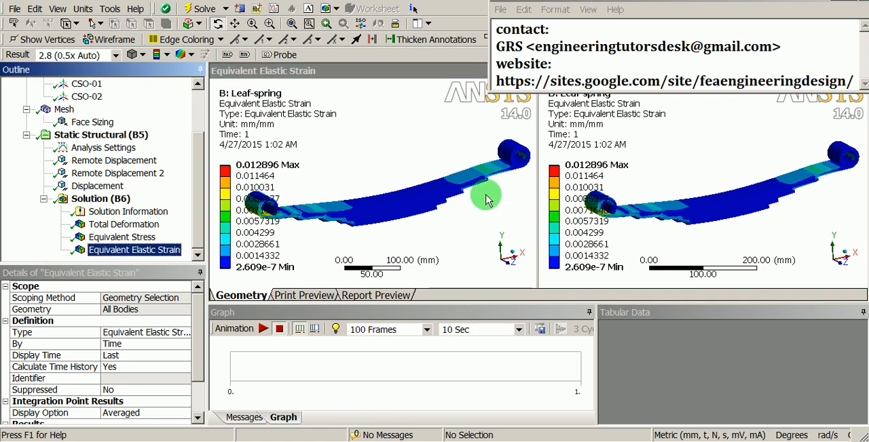
- Auto-hide the Outline, Details, Graph and Tabular Data panes to enlarge both viewports
{"action": "left_click", "coordinate": [204, 70]}
{"action": "left_click", "coordinate": [203, 71]}
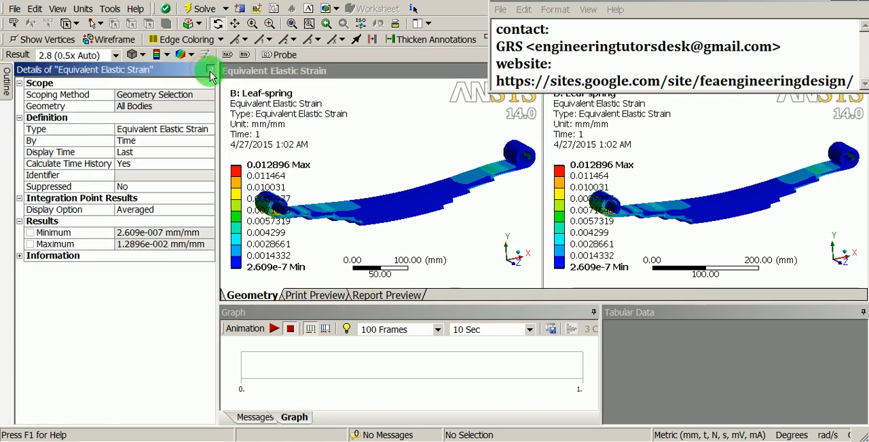
{"action": "left_click", "coordinate": [515, 313]}
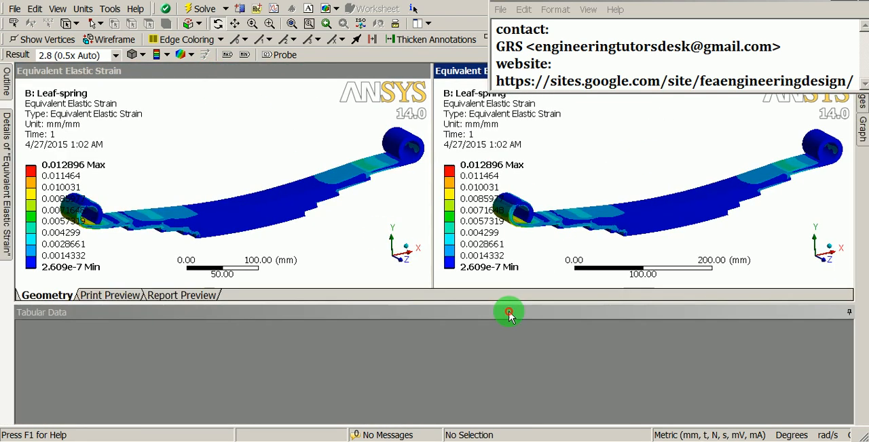
{"action": "left_click", "coordinate": [841, 313]}
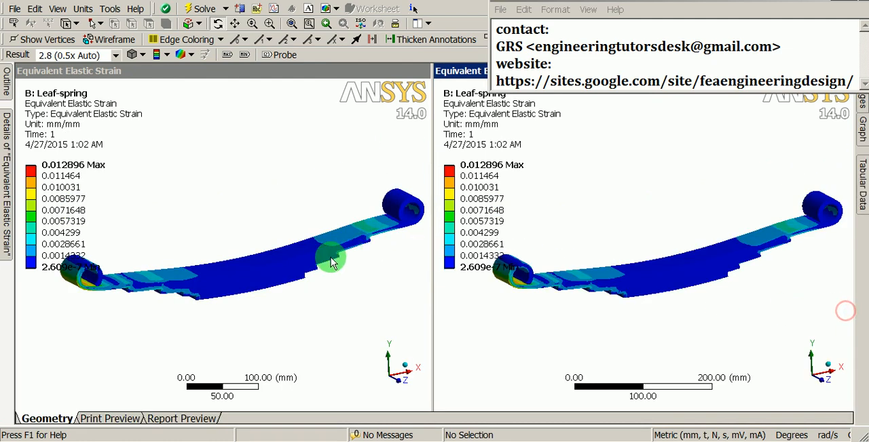
- Show the total deformation plot in the first viewport and orient the spring at an angle
{"action": "left_click_drag", "start_coordinate": [273, 287], "coordinate": [222, 242]}
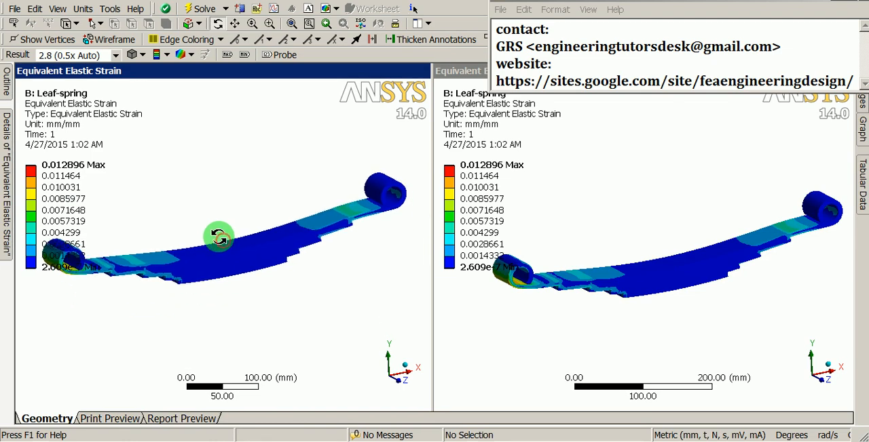
{"action": "mouse_move", "coordinate": [9, 79]}
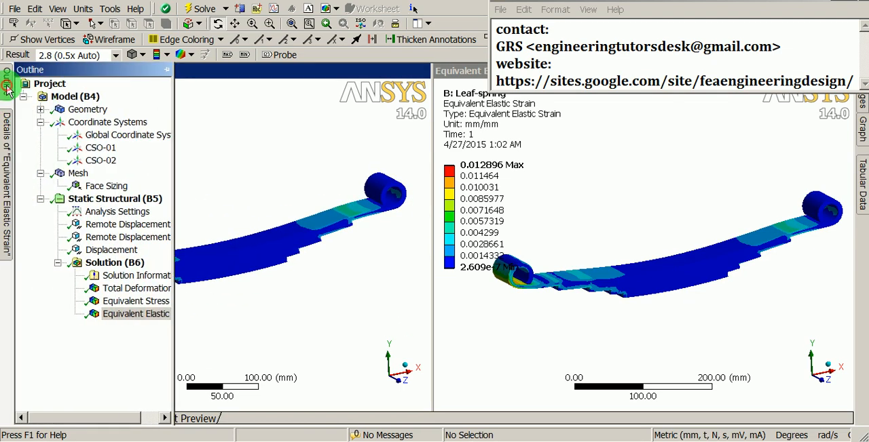
{"action": "left_click", "coordinate": [122, 288]}
{"action": "left_click_drag", "start_coordinate": [263, 296], "coordinate": [295, 306]}
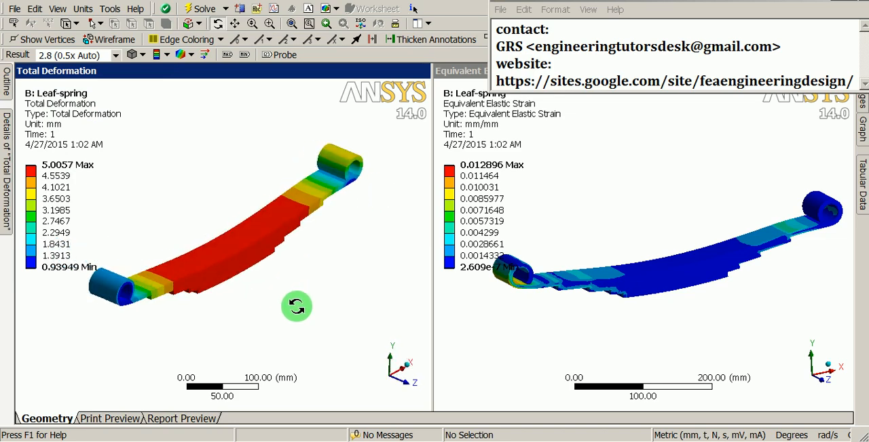
- Show the equivalent stress plot in the second viewport with the underside of the spring in view
{"action": "left_click_drag", "start_coordinate": [641, 339], "coordinate": [640, 174]}
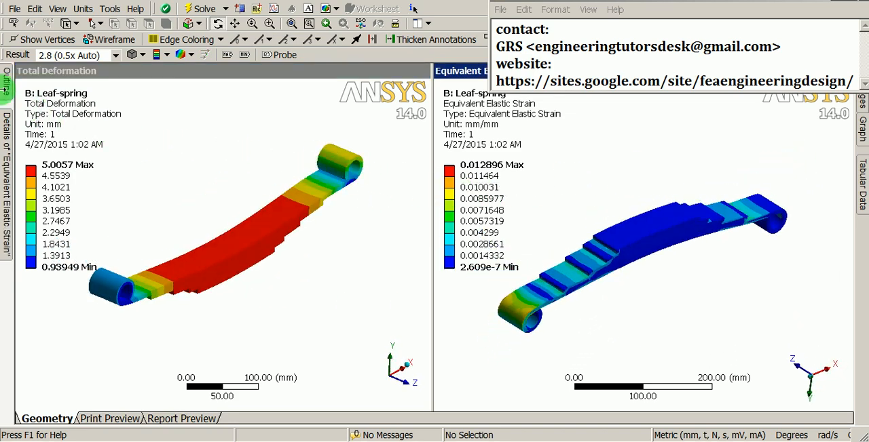
{"action": "mouse_move", "coordinate": [8, 78]}
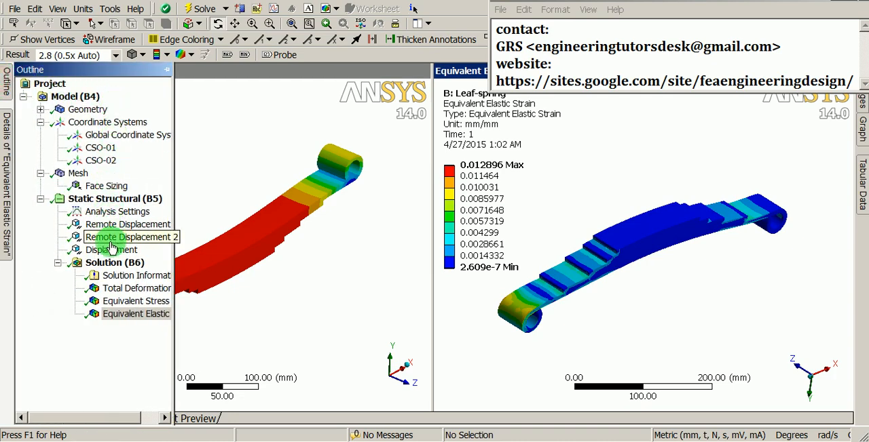
{"action": "left_click", "coordinate": [112, 302]}
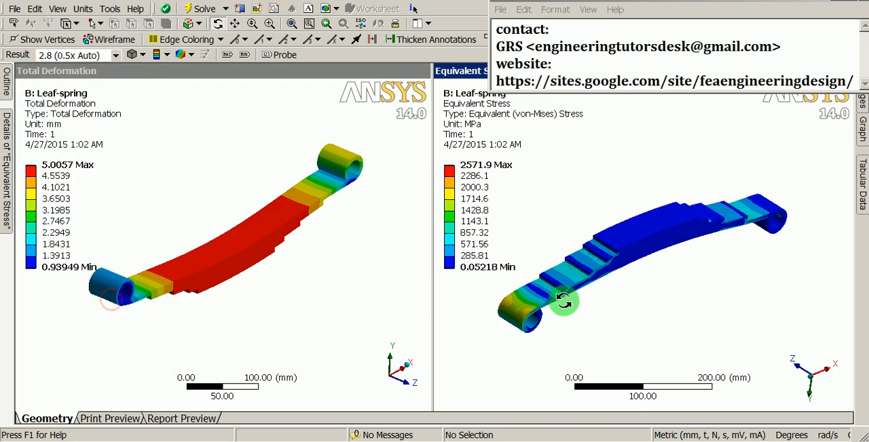
{"action": "left_click_drag", "start_coordinate": [618, 301], "coordinate": [760, 278]}
- Examine the total deformation plot in the first viewport from several angles, including the underside of the spring
{"action": "left_click_drag", "start_coordinate": [366, 244], "coordinate": [314, 255]}
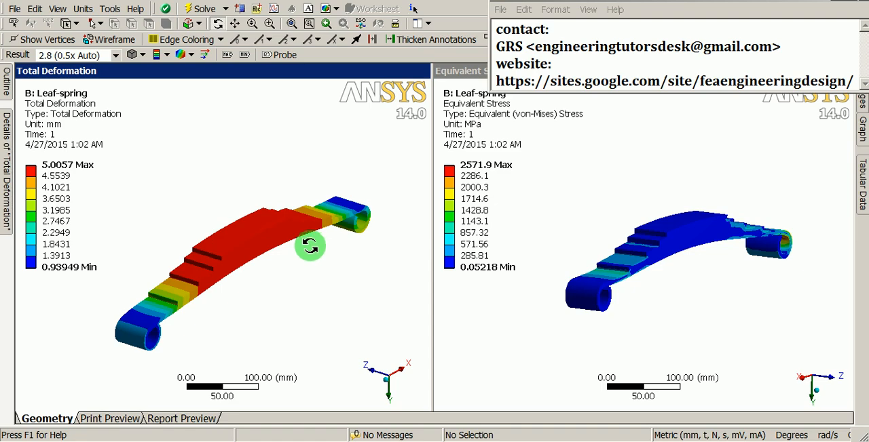
{"action": "left_click_drag", "start_coordinate": [307, 245], "coordinate": [226, 134]}
{"action": "middle_click_drag", "start_coordinate": [226, 134], "coordinate": [250, 118]}
{"action": "middle_click_drag", "start_coordinate": [330, 170], "coordinate": [306, 186], "text": "ctrl"}
{"action": "middle_click_drag", "start_coordinate": [365, 249], "coordinate": [377, 183], "text": "shift"}
{"action": "middle_click_drag", "start_coordinate": [388, 204], "coordinate": [305, 206], "text": "ctrl"}
{"action": "middle_click_drag", "start_coordinate": [311, 233], "coordinate": [294, 241], "text": "shift"}
{"action": "middle_click_drag", "start_coordinate": [234, 243], "coordinate": [270, 219], "text": "ctrl"}
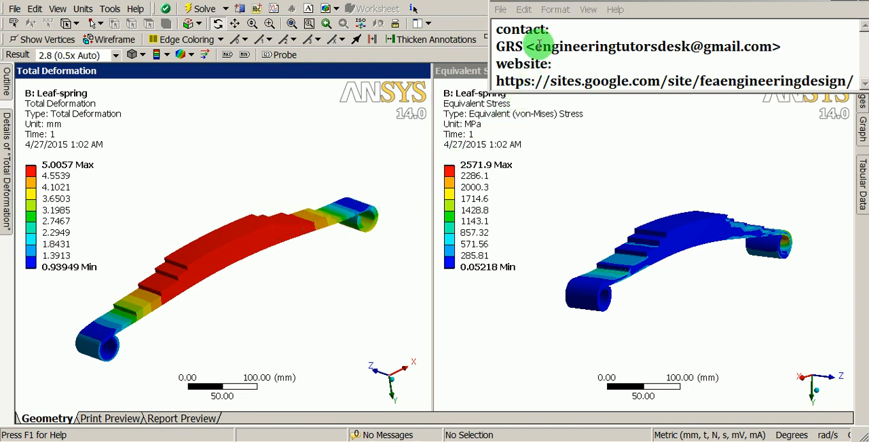
{"action": "left_click_drag", "start_coordinate": [536, 46], "coordinate": [746, 46]}
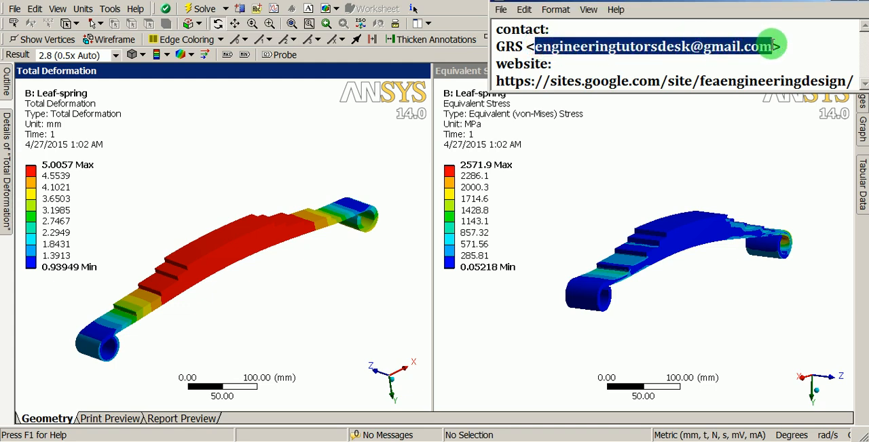
{"action": "left_click", "coordinate": [709, 46]}
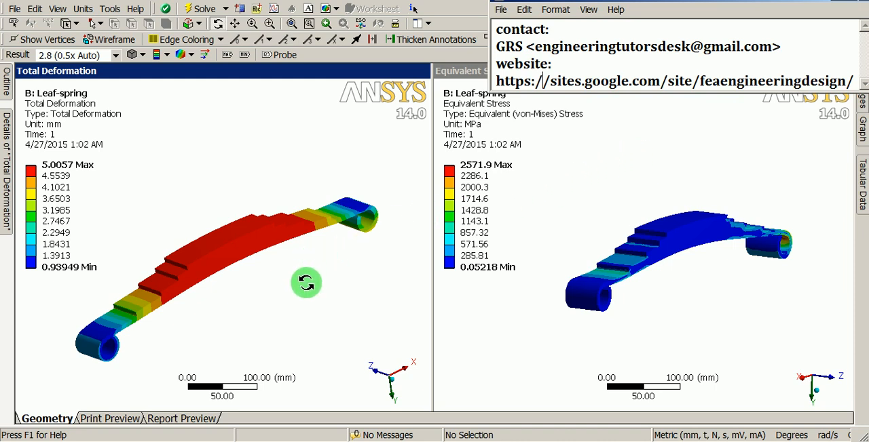
- Examine the deformation contours on the upper and lower faces of the spring at closer range
{"action": "left_click_drag", "start_coordinate": [293, 269], "coordinate": [252, 219]}
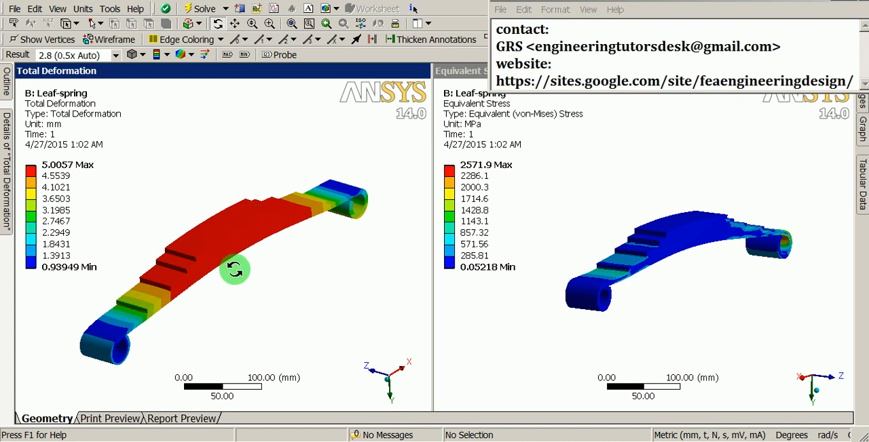
{"action": "left_click_drag", "start_coordinate": [235, 270], "coordinate": [241, 242]}
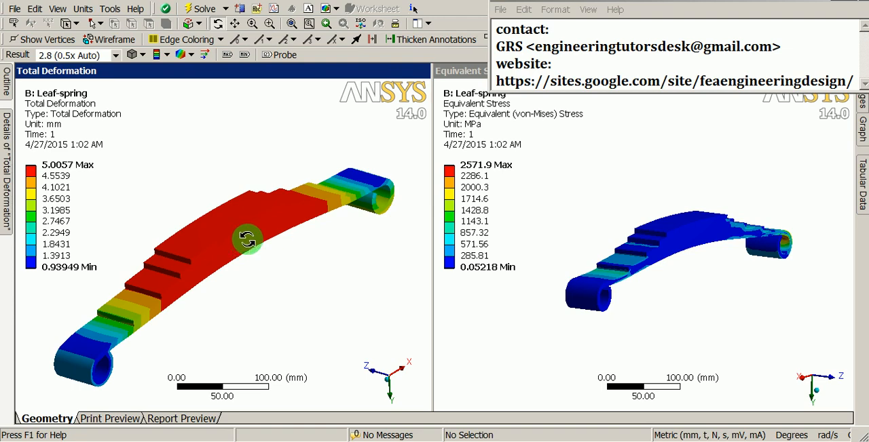
{"action": "left_click_drag", "start_coordinate": [333, 266], "coordinate": [283, 91]}
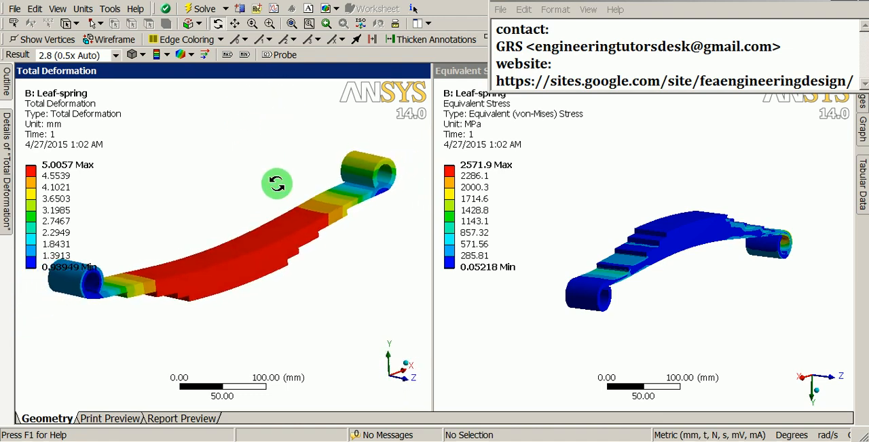
{"action": "left_click_drag", "start_coordinate": [276, 183], "coordinate": [282, 209]}
{"action": "left_click_drag", "start_coordinate": [232, 237], "coordinate": [245, 271]}
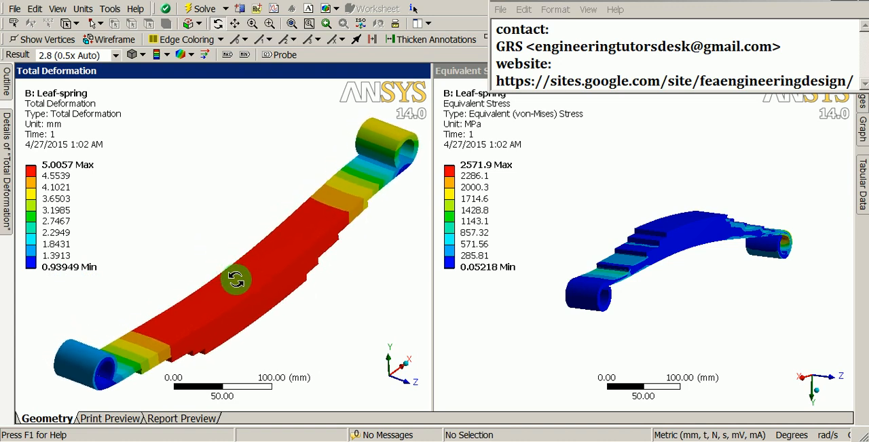
{"action": "left_click_drag", "start_coordinate": [235, 280], "coordinate": [282, 190]}
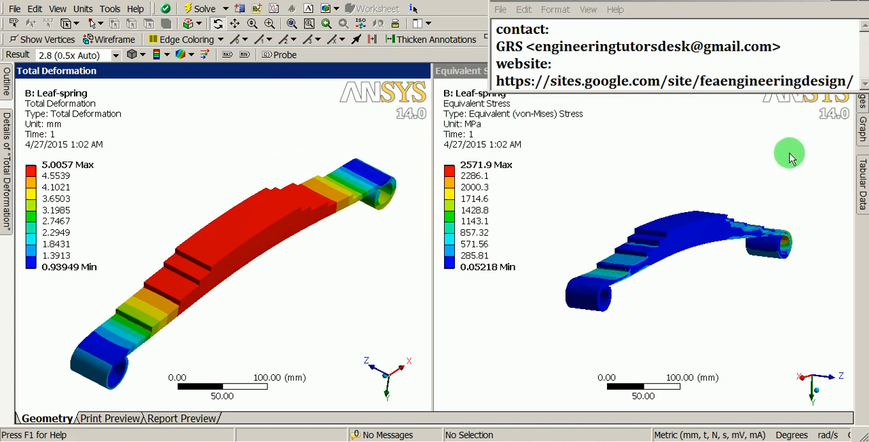
- Open the result graph and place its time marker at about 0.51
{"action": "mouse_move", "coordinate": [857, 132]}
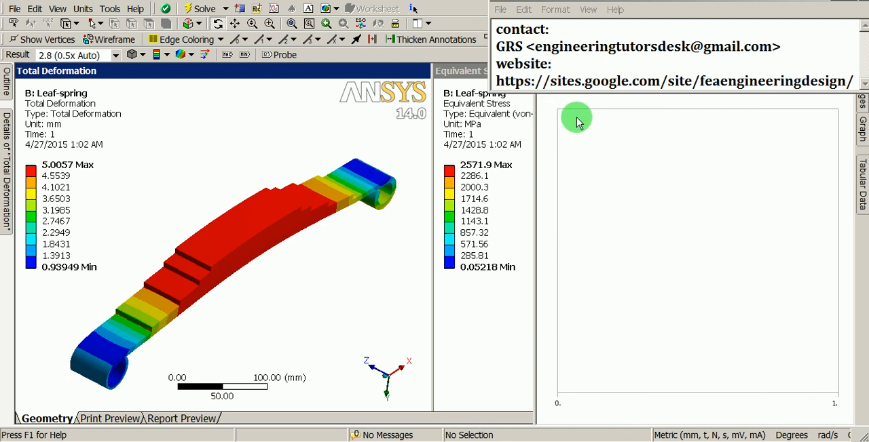
{"action": "left_click_drag", "start_coordinate": [582, 131], "coordinate": [702, 122]}
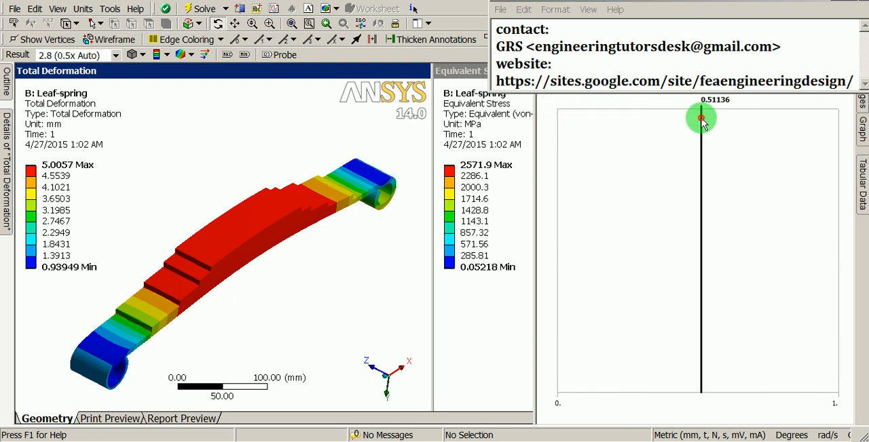